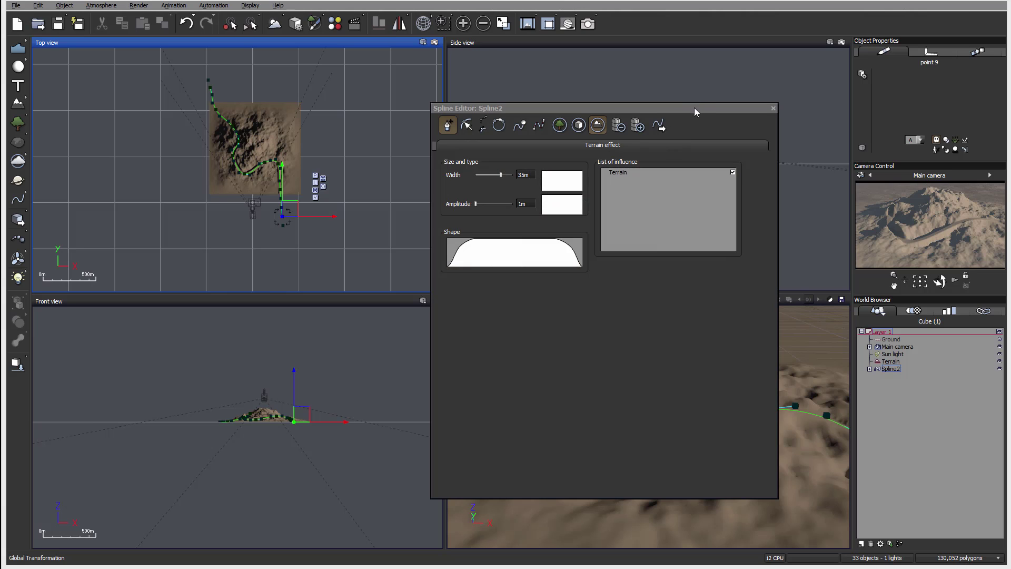
# Enable Spline2's Geometry effect, adding a 3m-wide capped tube along the spline
pyautogui.moveTo(694, 107); pyautogui.dragTo(476, 62)
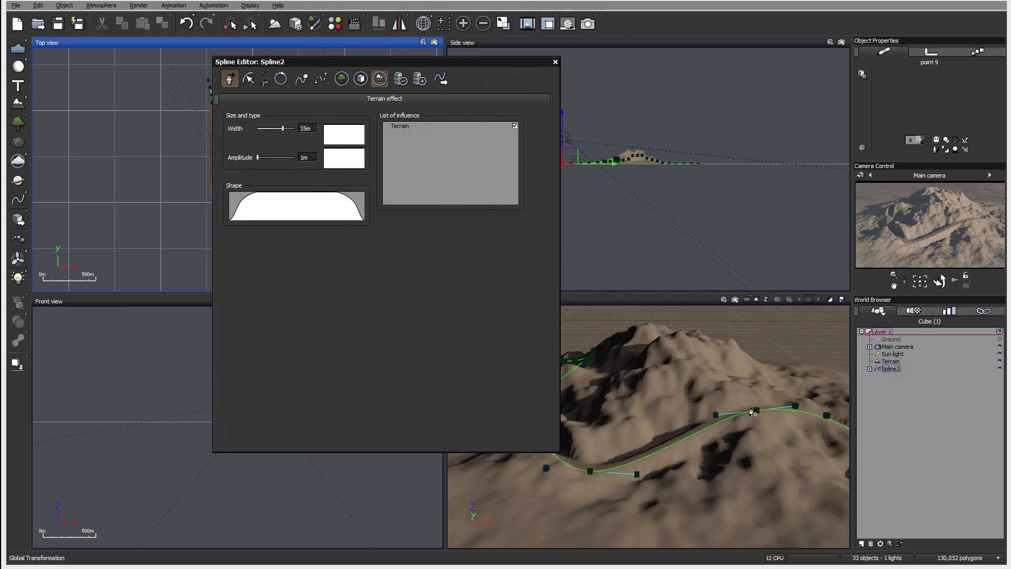
pyautogui.moveTo(557, 450); pyautogui.dragTo(555, 386)
pyautogui.moveTo(461, 61); pyautogui.dragTo(566, 127)
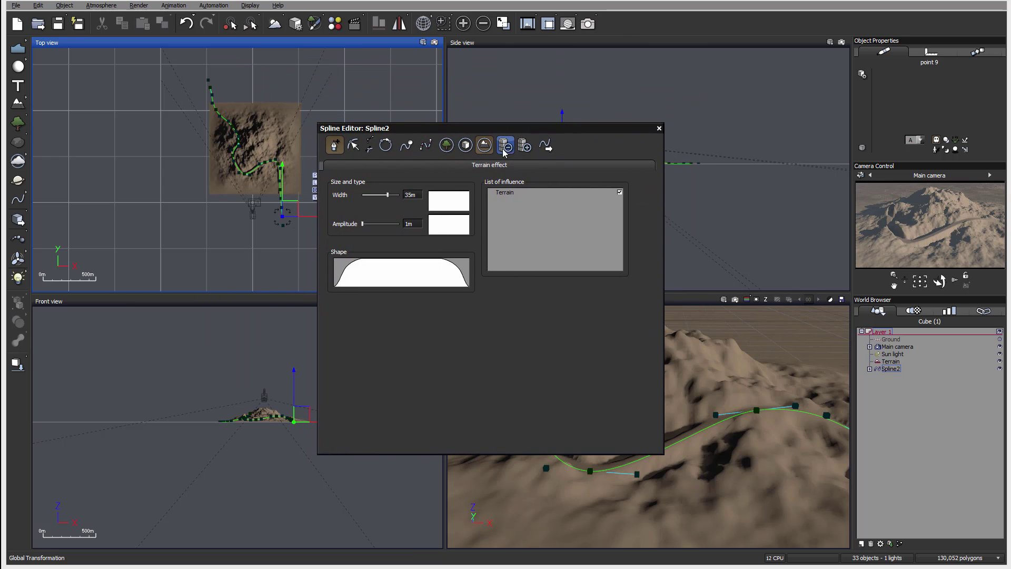
pyautogui.click(465, 145)
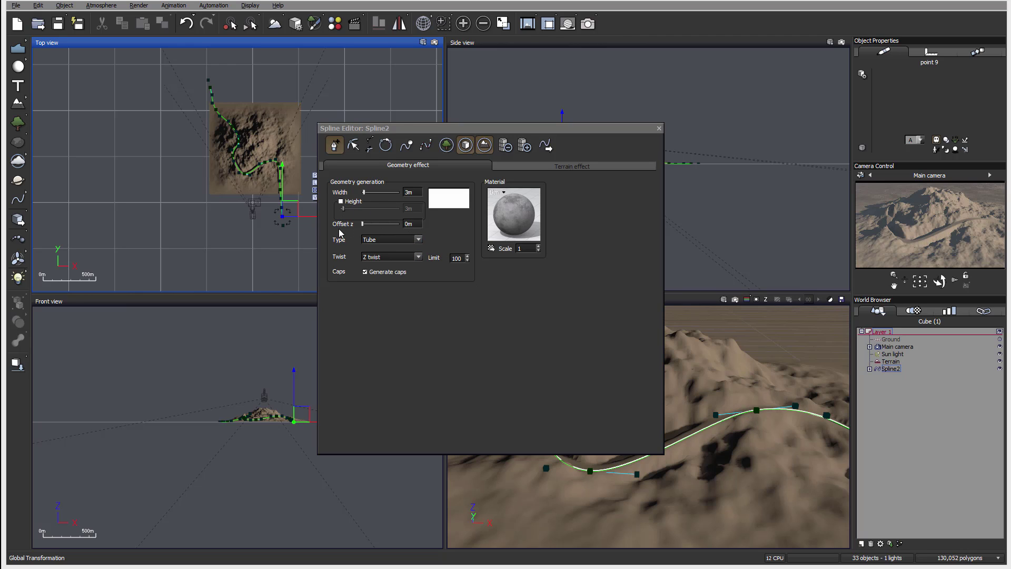
pyautogui.click(419, 240)
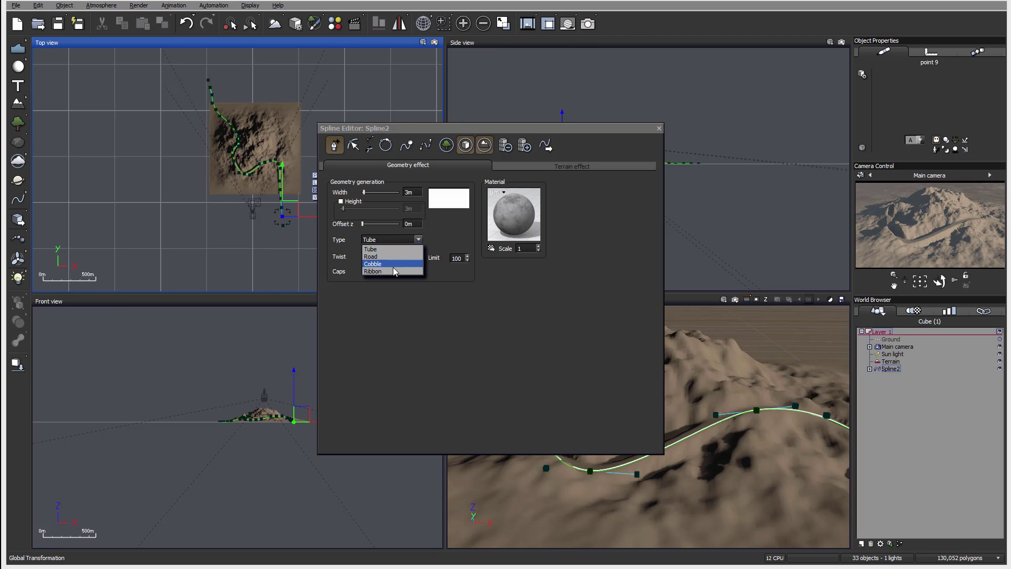
pyautogui.click(491, 329)
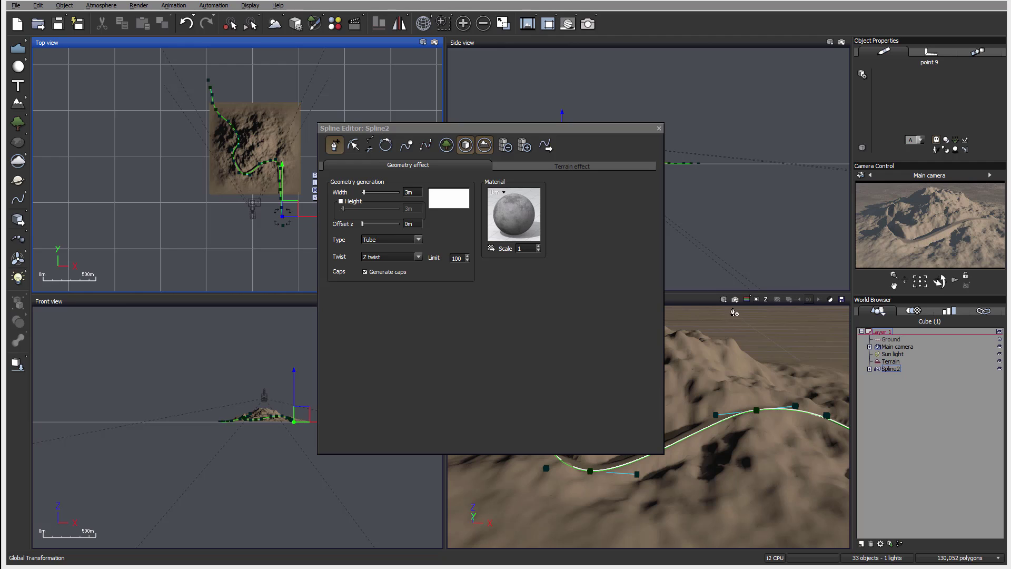
pyautogui.moveTo(630, 130); pyautogui.dragTo(573, 114)
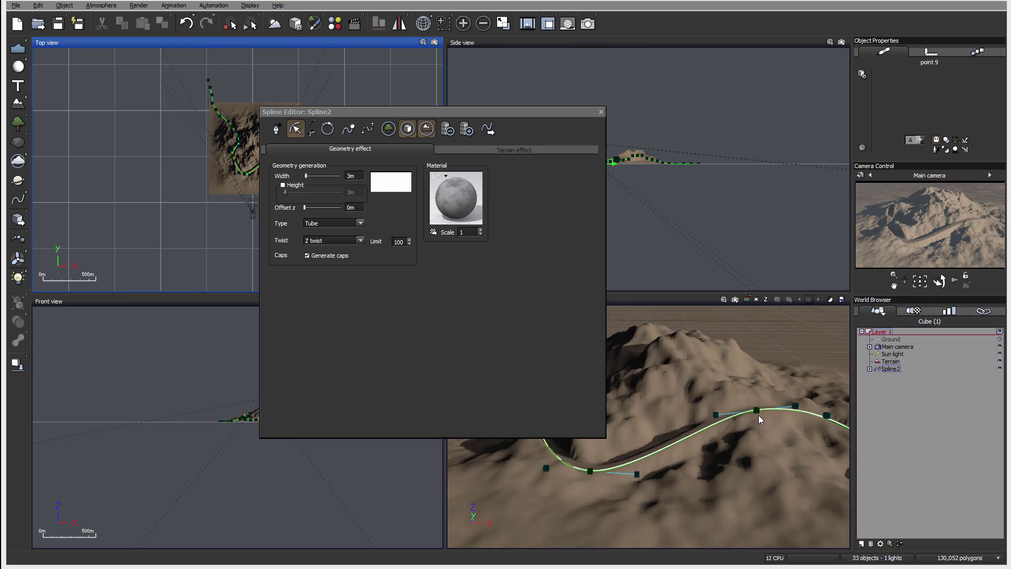
# Change the spline geometry type to Road and widen it to 25m
pyautogui.click(360, 223)
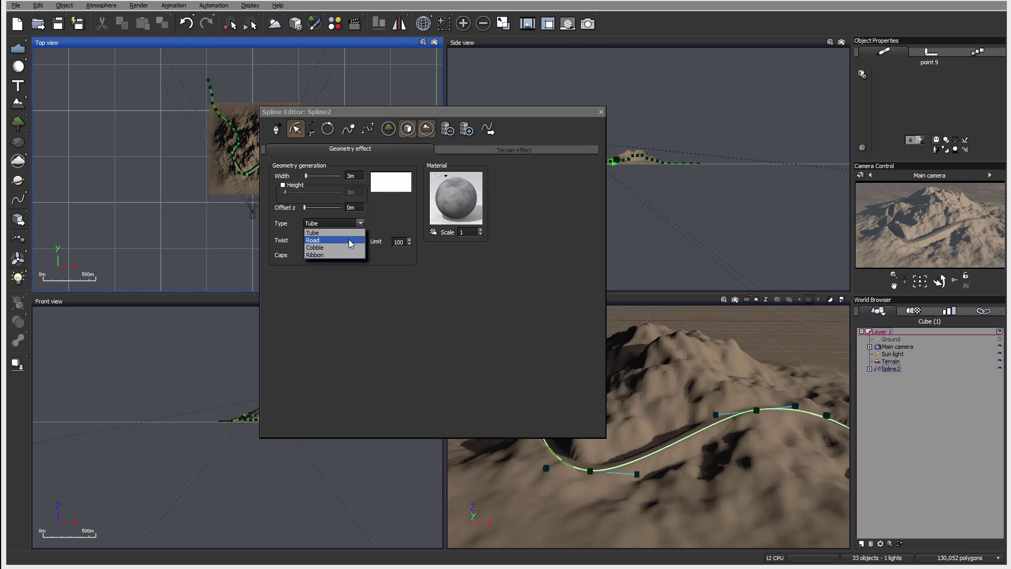
pyautogui.click(351, 244)
pyautogui.moveTo(319, 176); pyautogui.dragTo(338, 174)
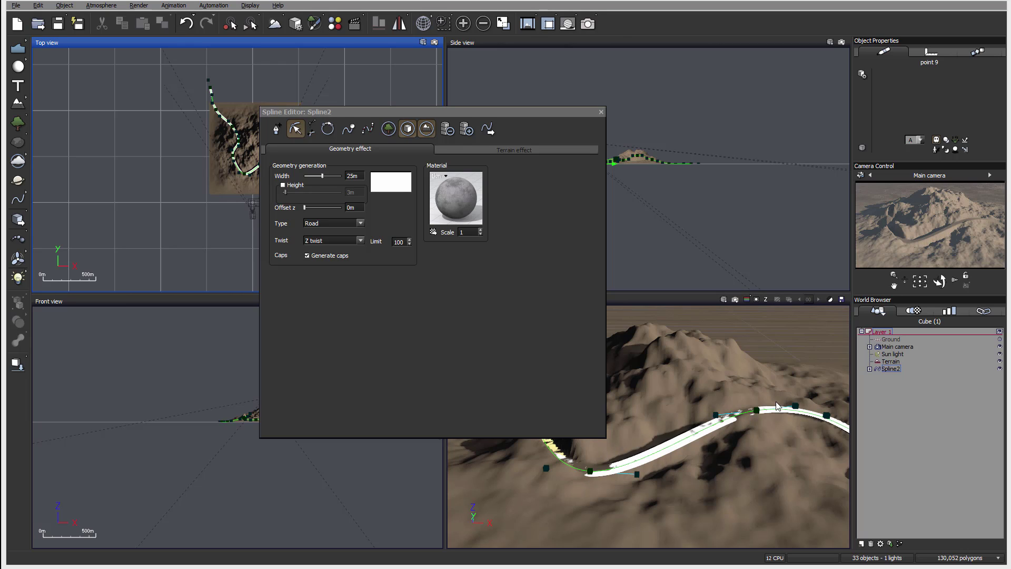
# Try Frenet twist on the road, then set the twist mode back to Z twist
pyautogui.click(352, 240)
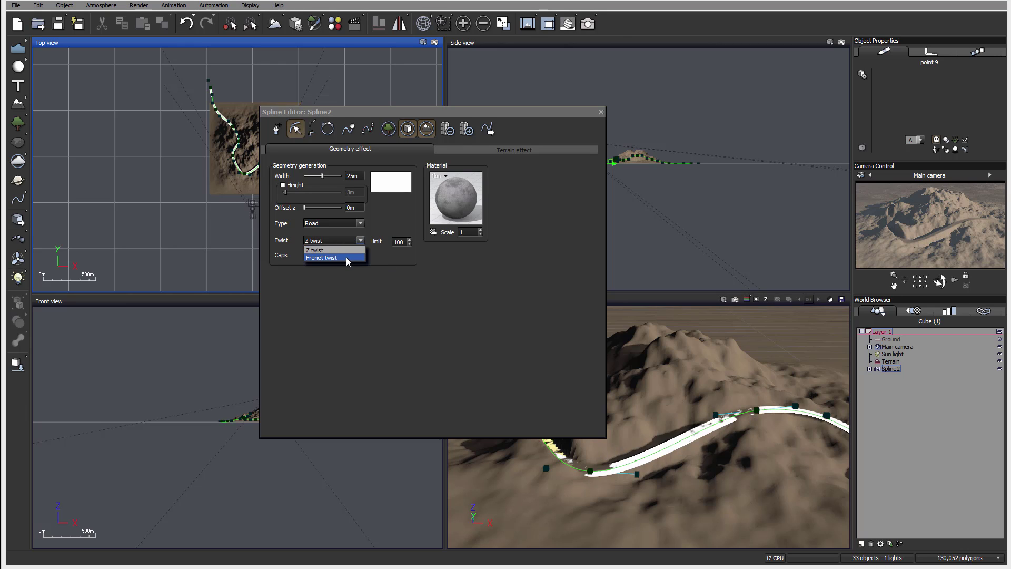
pyautogui.click(346, 257)
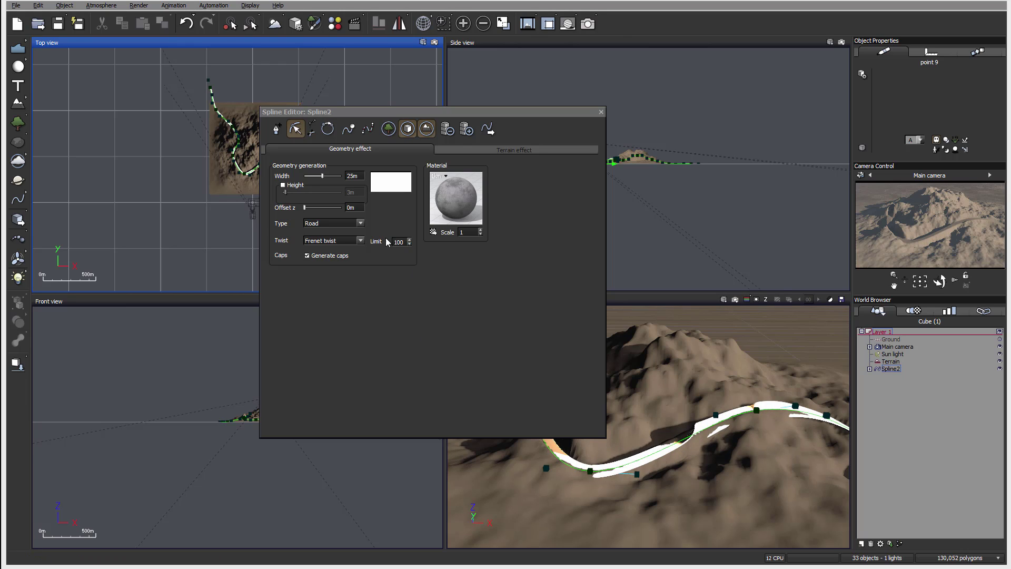
pyautogui.click(360, 240)
pyautogui.click(352, 257)
pyautogui.moveTo(519, 112); pyautogui.dragTo(526, 139)
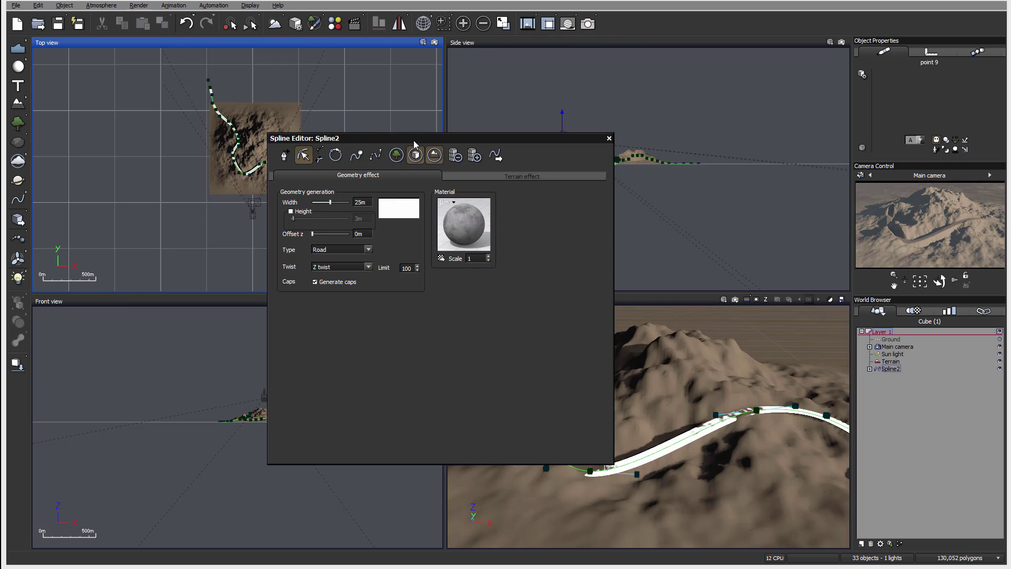
pyautogui.moveTo(420, 135); pyautogui.dragTo(480, 124)
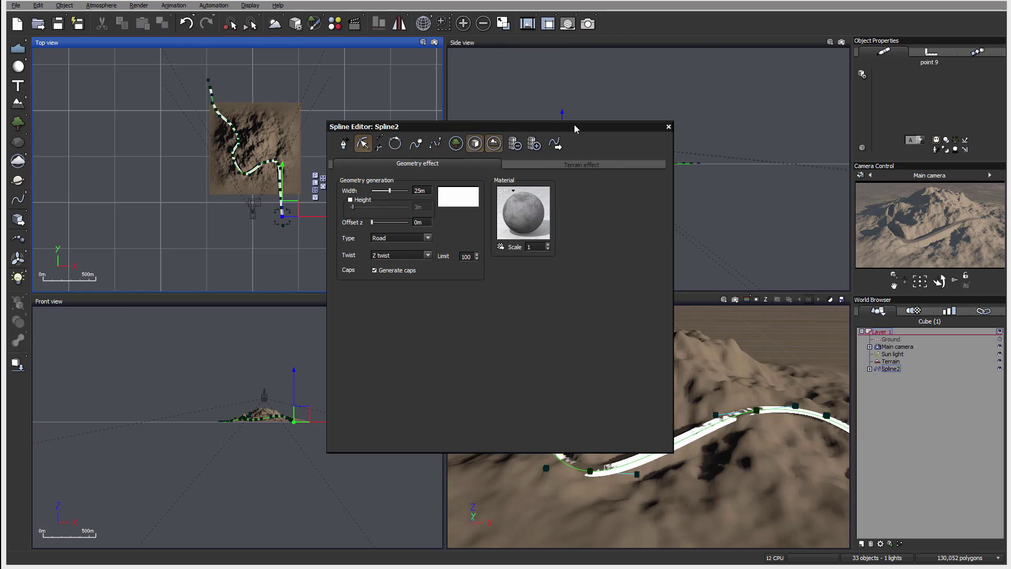
pyautogui.moveTo(573, 127); pyautogui.dragTo(473, 106)
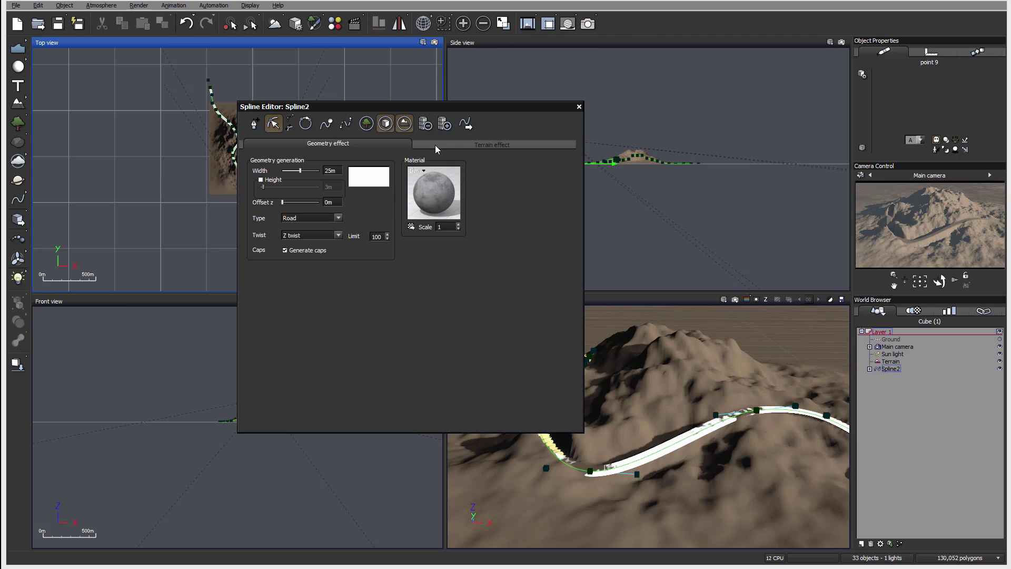
# Load a red material from the Materials browser onto Spline2's road geometry
pyautogui.doubleClick(450, 195)
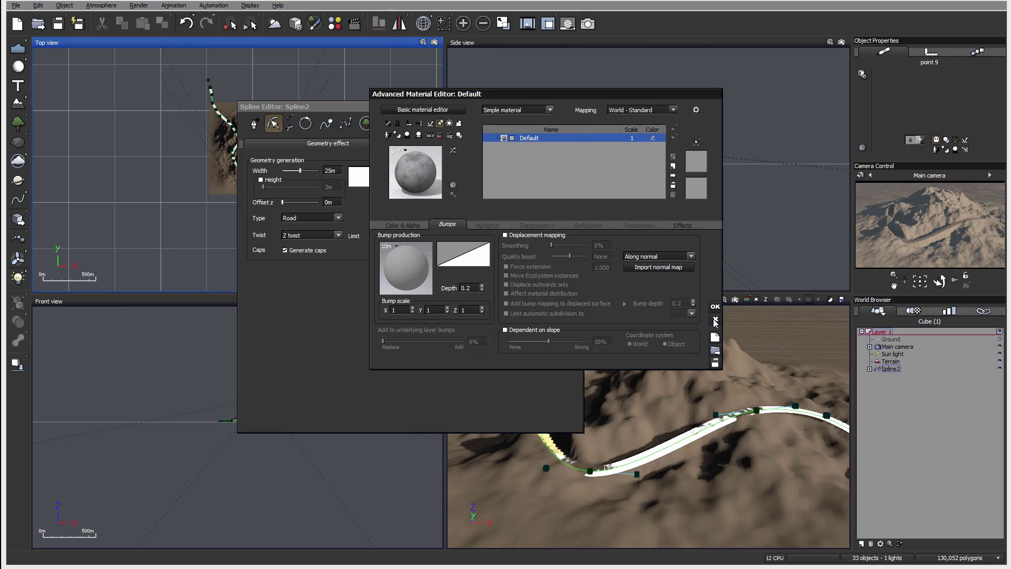
pyautogui.click(715, 320)
pyautogui.rightClick(435, 184)
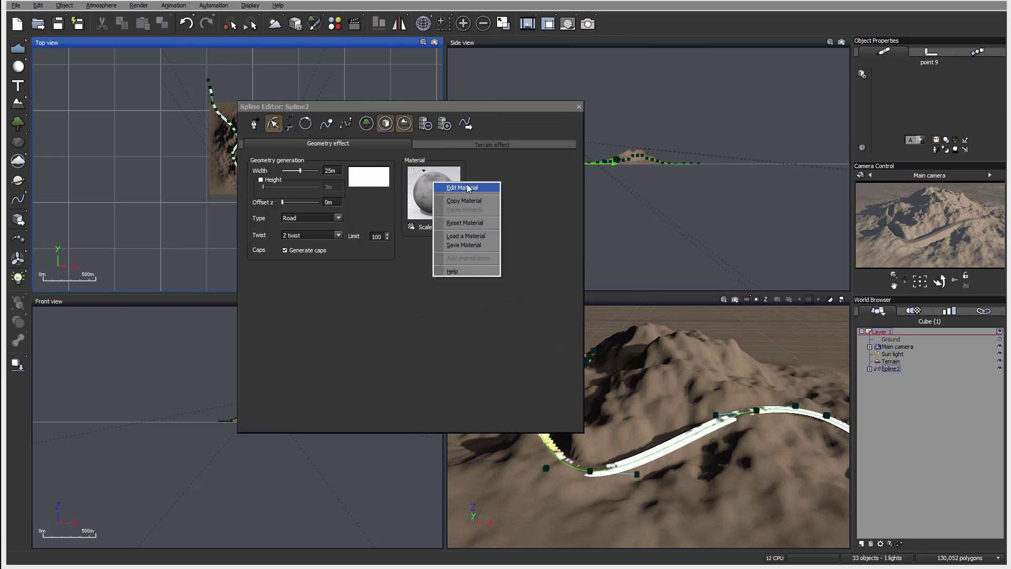
pyautogui.click(545, 183)
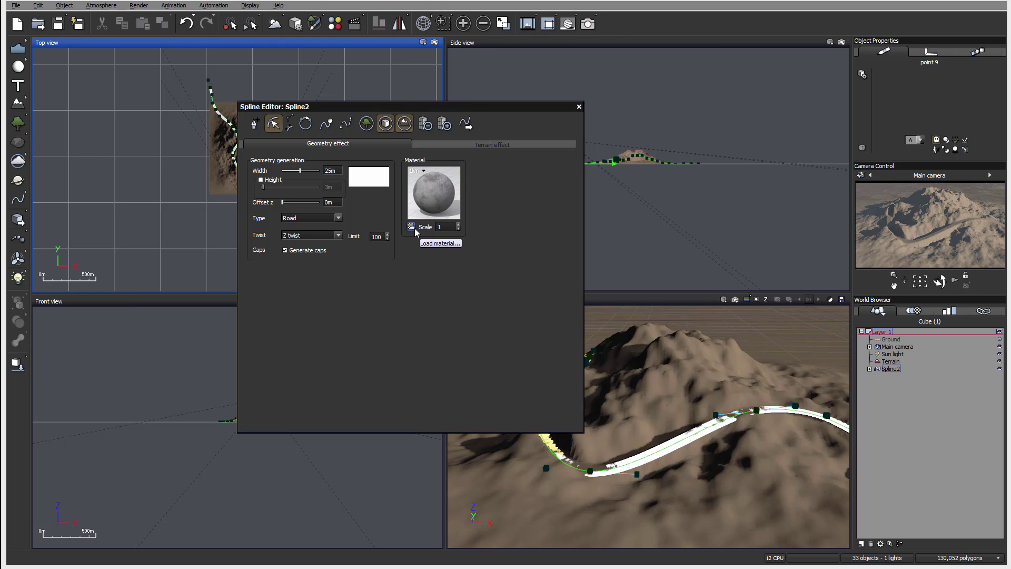
pyautogui.click(414, 228)
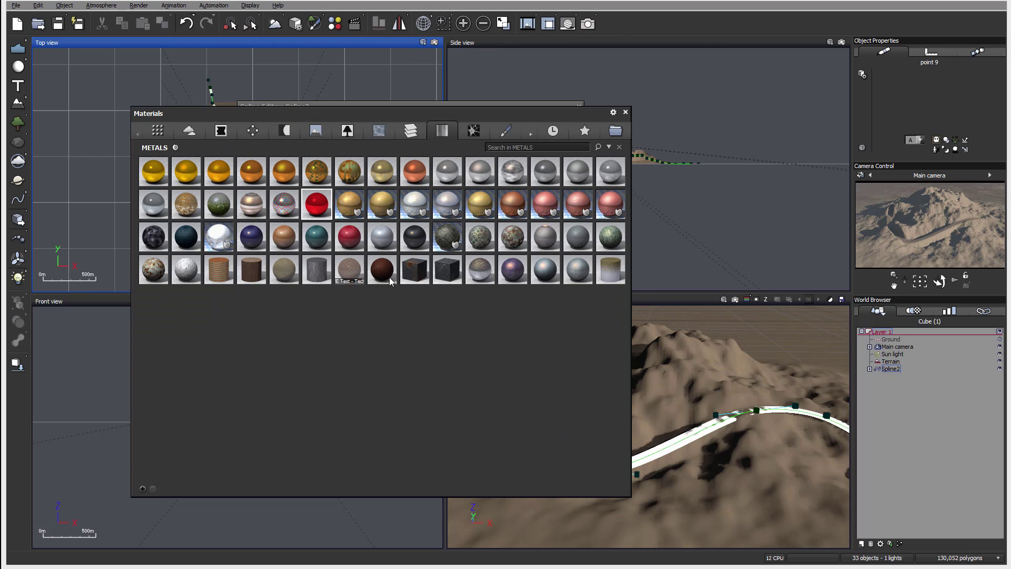
pyautogui.doubleClick(349, 204)
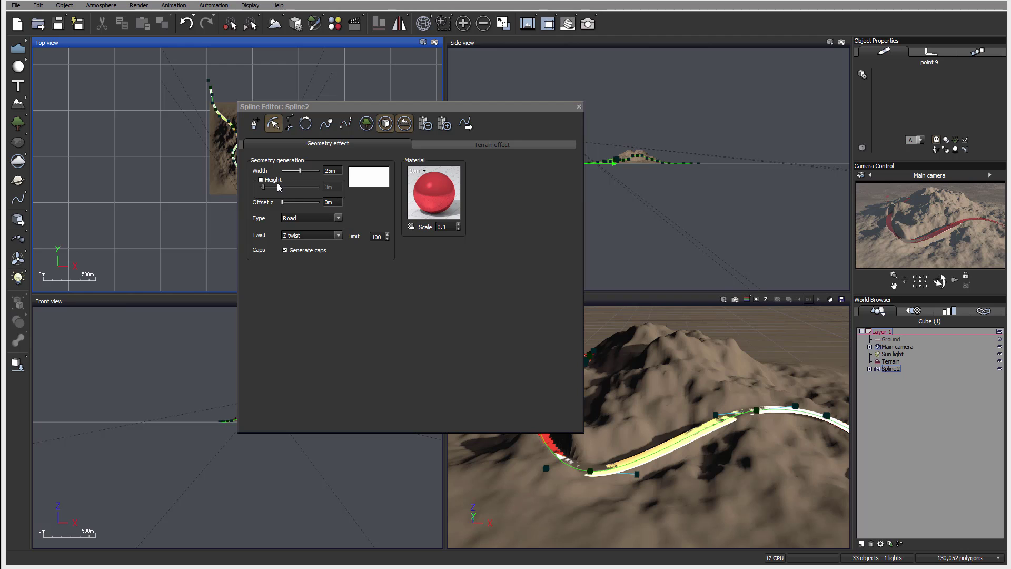
# Enable a separate geometry Height of 50cm and switch the type from Road to Tube
pyautogui.click(261, 180)
pyautogui.moveTo(262, 187); pyautogui.dragTo(289, 193)
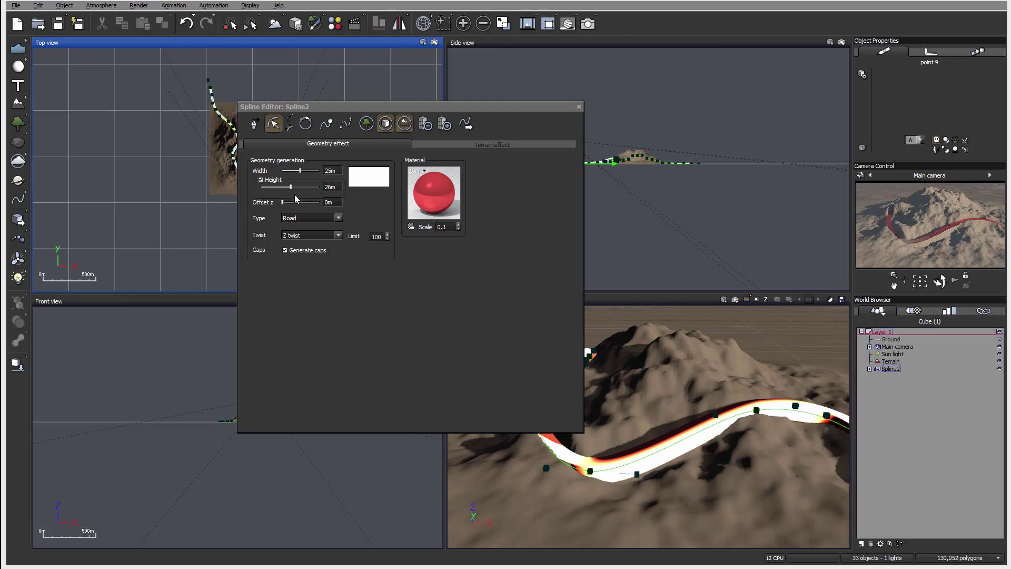
pyautogui.moveTo(291, 187); pyautogui.dragTo(255, 177)
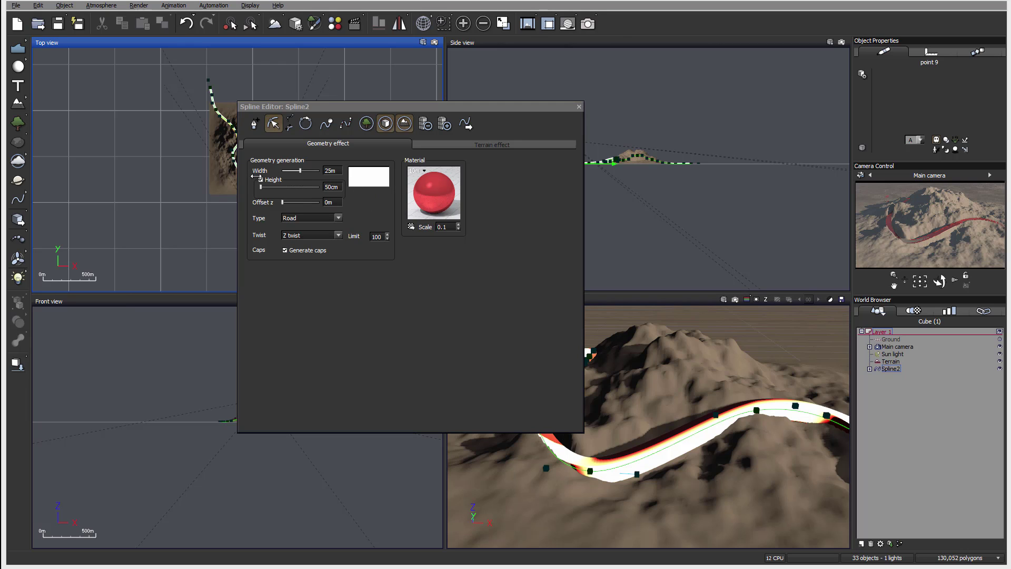
pyautogui.click(327, 215)
pyautogui.click(321, 226)
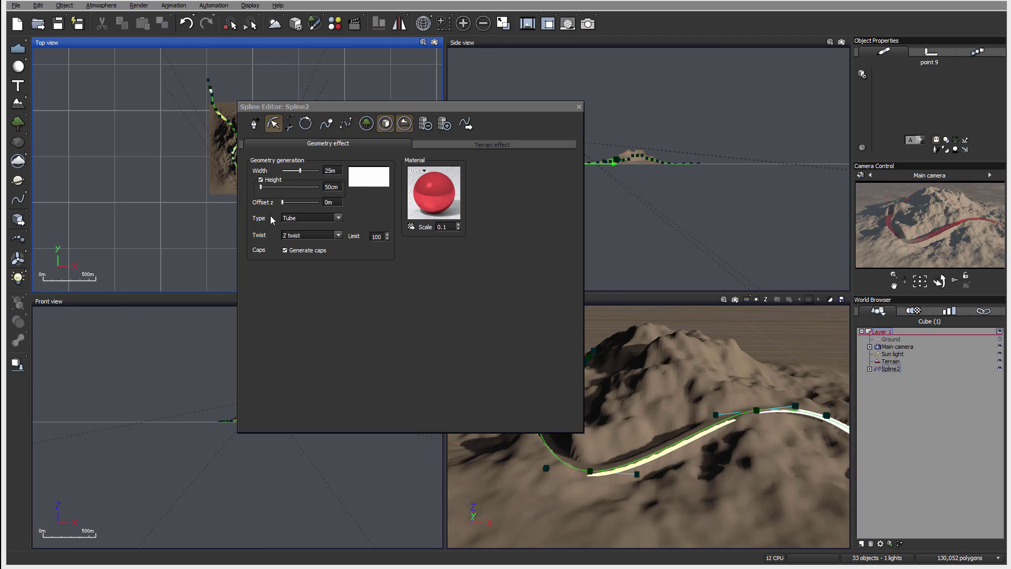
# Switch the geometry type to Ribbon and set its Offset z to 50cm
pyautogui.click(339, 218)
pyautogui.click(331, 243)
pyautogui.scroll(-2, 338, 217)
pyautogui.click(338, 217)
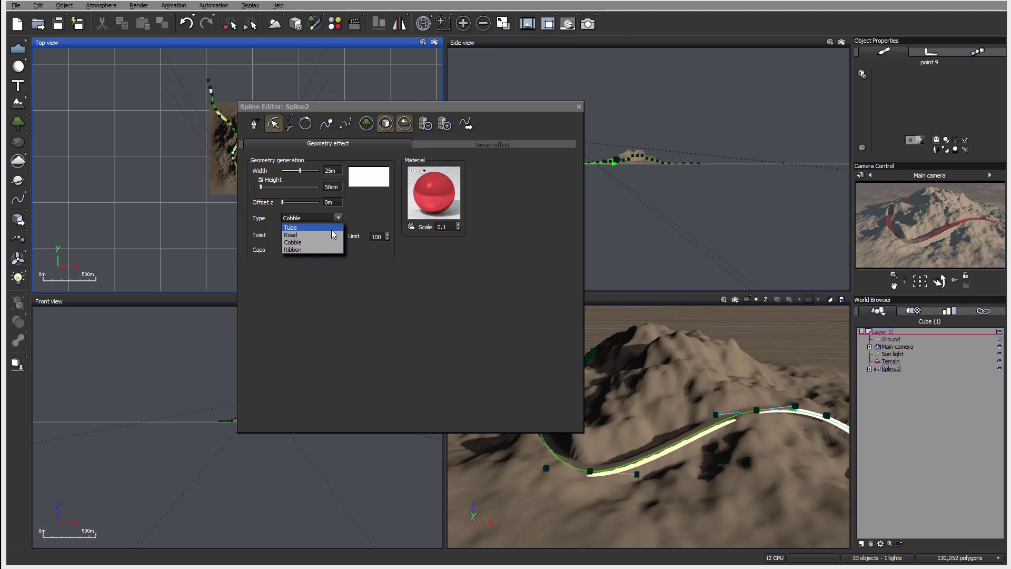
pyautogui.click(329, 250)
pyautogui.moveTo(501, 109); pyautogui.dragTo(398, 108)
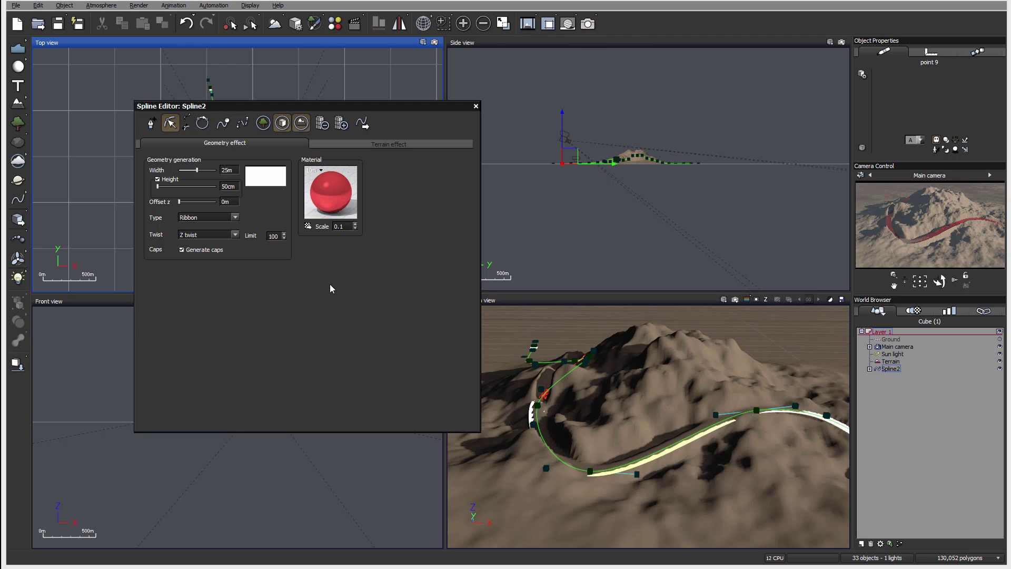
pyautogui.moveTo(191, 201); pyautogui.dragTo(202, 201)
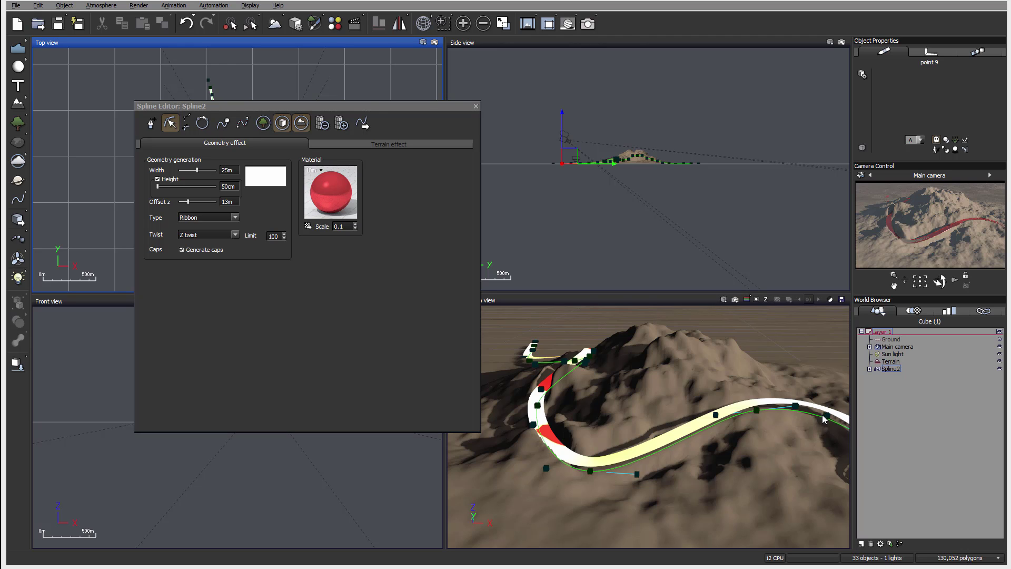
pyautogui.moveTo(188, 202); pyautogui.dragTo(193, 202)
# Set Spline2's terrain effect Width to 39m, keeping Amplitude at 1m
pyautogui.click(262, 123)
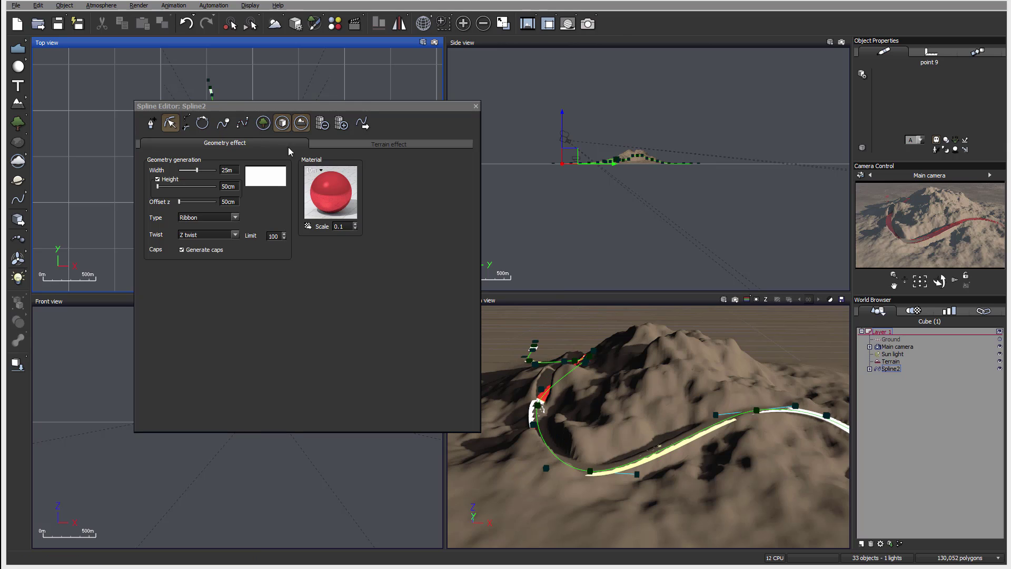
pyautogui.click(375, 142)
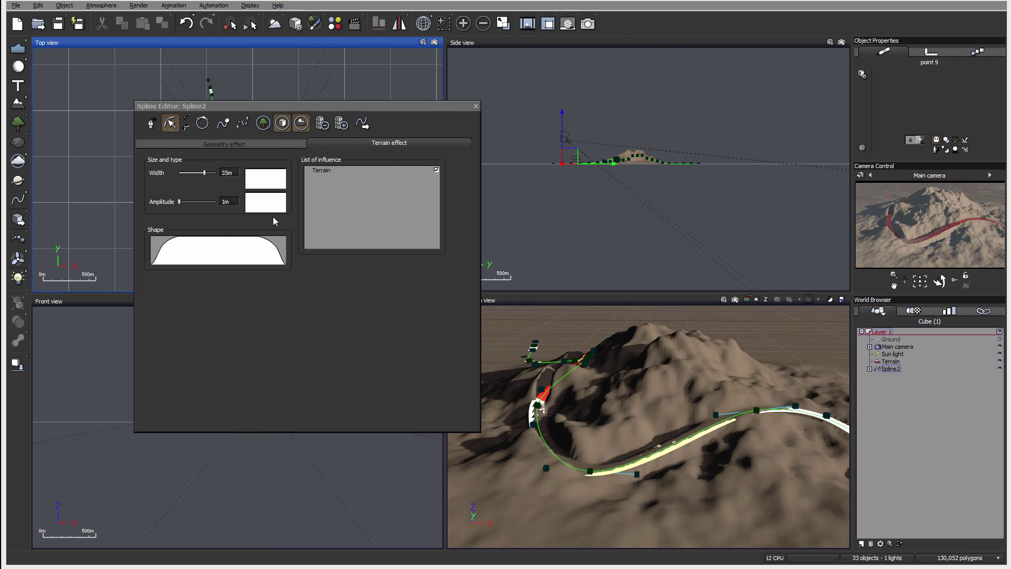
pyautogui.moveTo(436, 113); pyautogui.dragTo(482, 122)
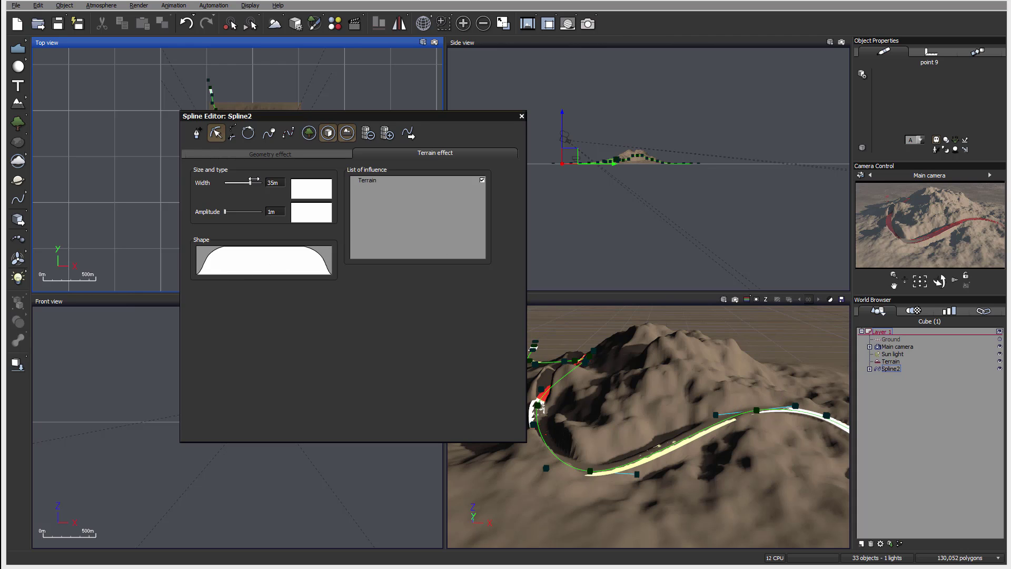
pyautogui.moveTo(254, 180); pyautogui.dragTo(265, 180)
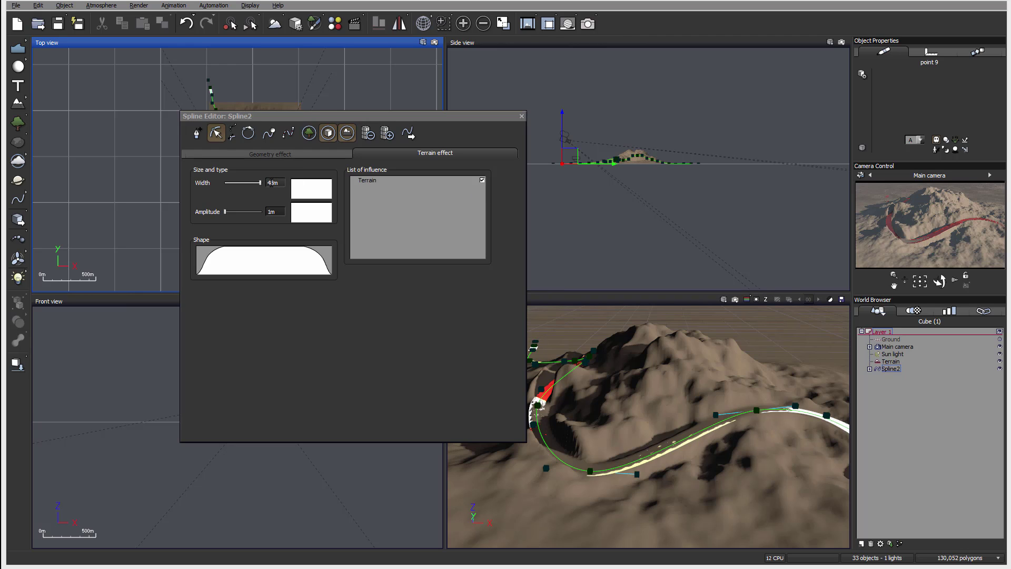
pyautogui.click(339, 151)
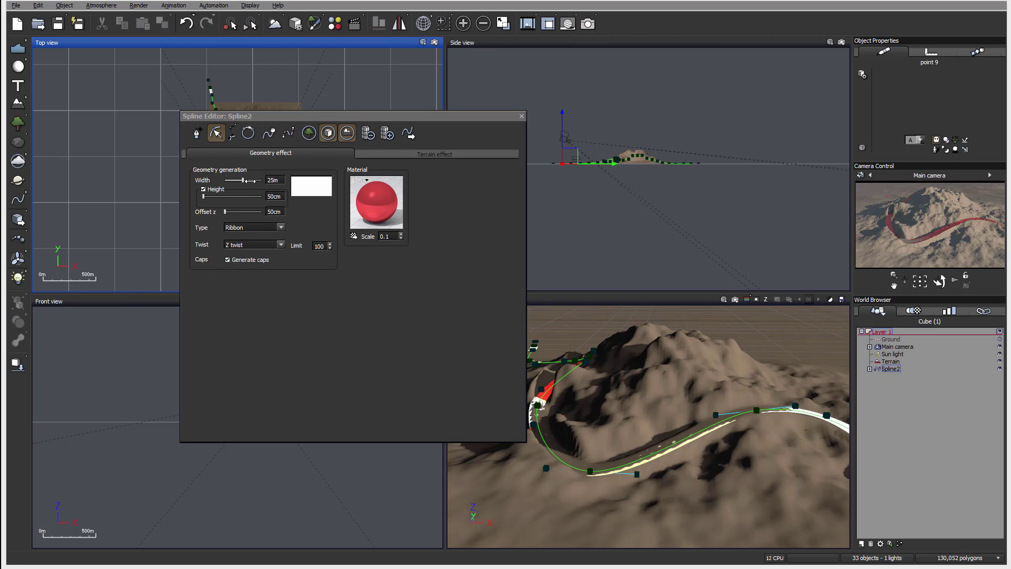
pyautogui.click(418, 153)
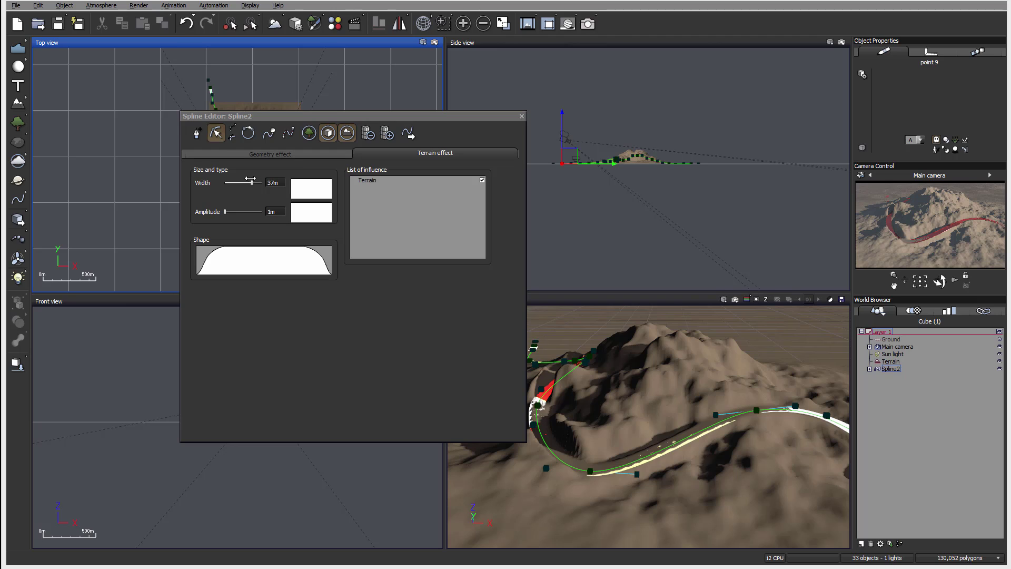
pyautogui.moveTo(250, 179); pyautogui.dragTo(253, 179)
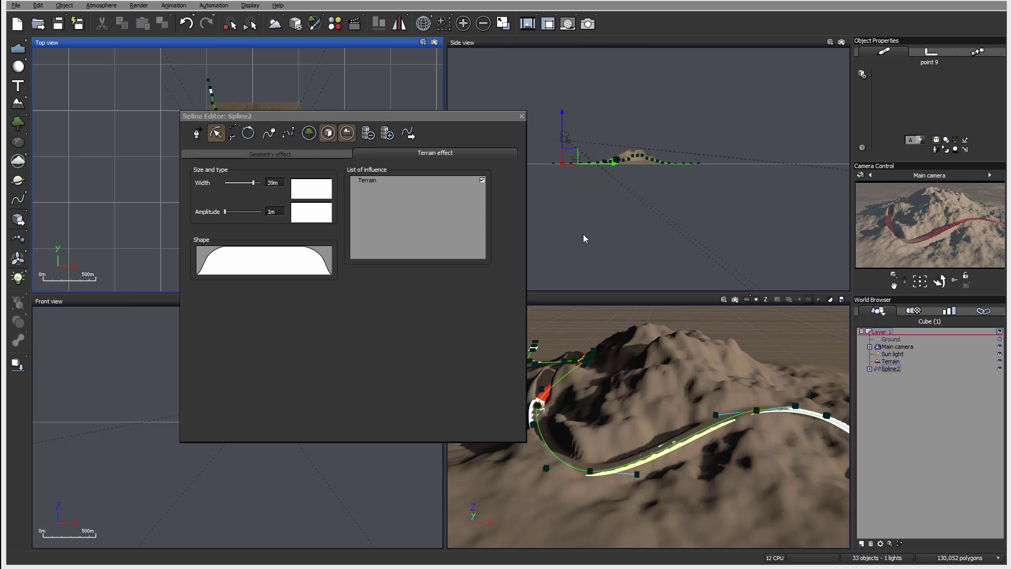
pyautogui.moveTo(449, 117); pyautogui.dragTo(589, 94)
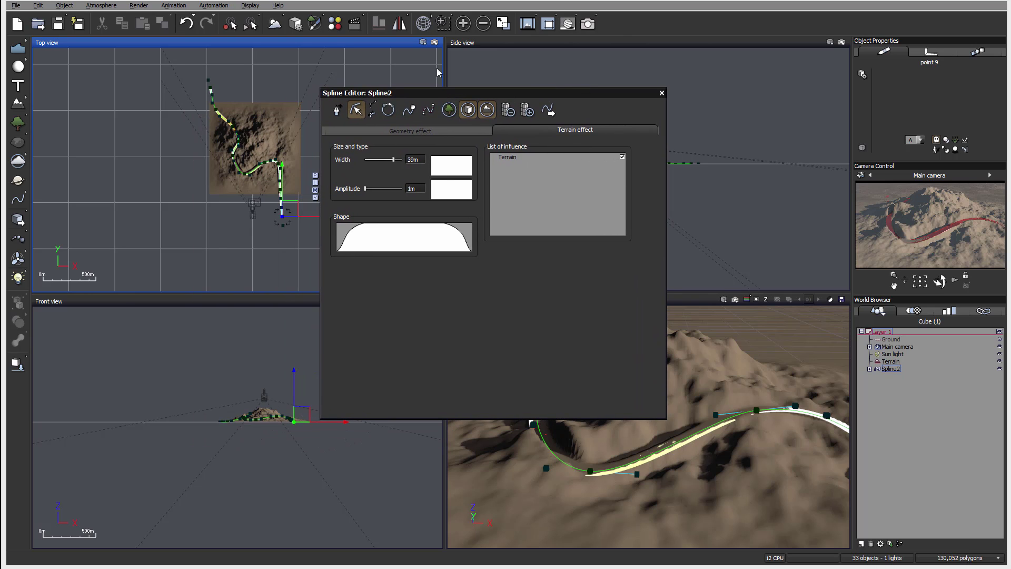
# Enable Spline2's EcoSystem effect, with a 3m stroke and fill aligned along the spline
pyautogui.click(449, 109)
pyautogui.click(450, 111)
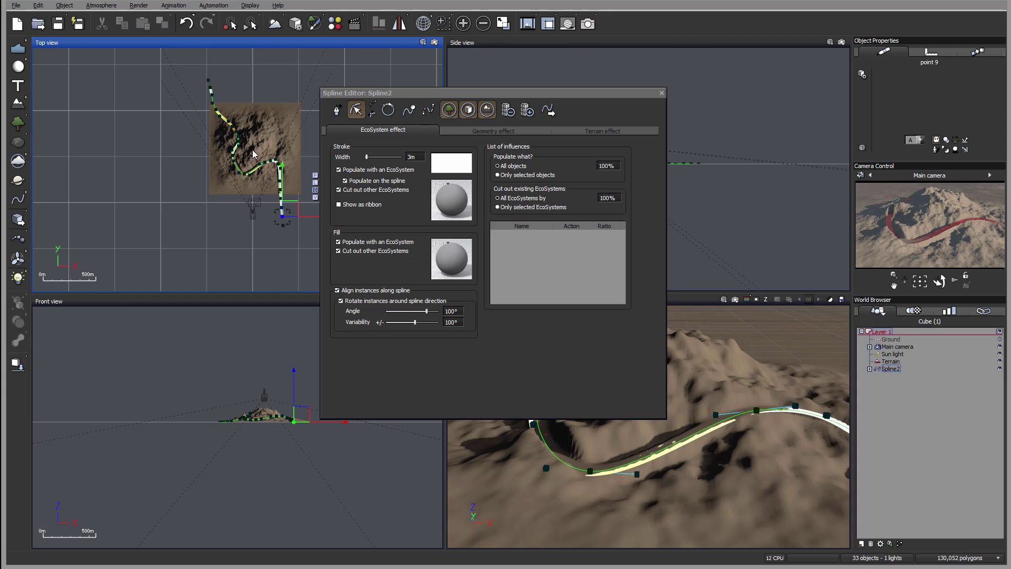
pyautogui.scroll(5, 243, 150)
pyautogui.moveTo(240, 147); pyautogui.dragTo(165, 211, button='right')
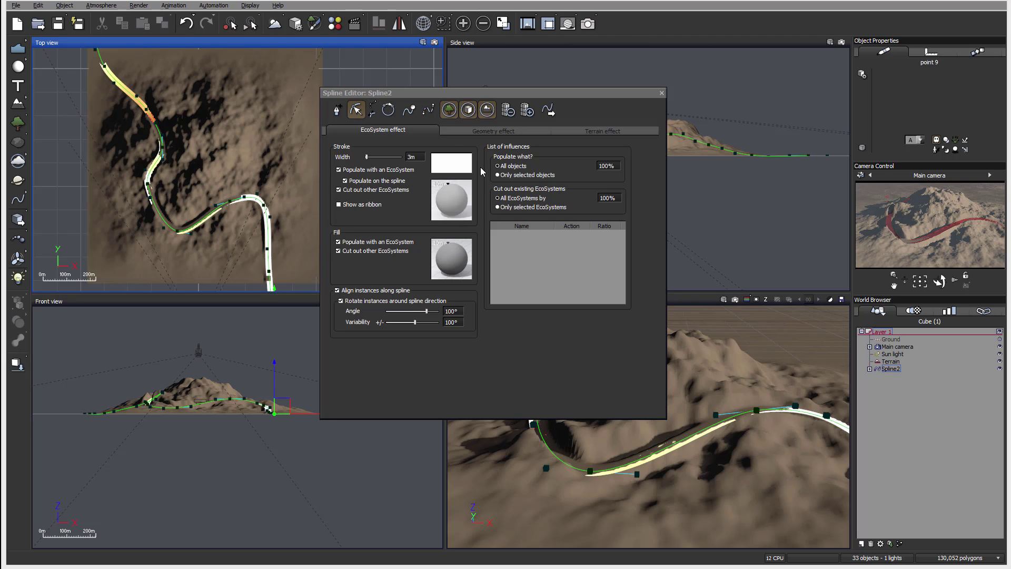
# Add Summer Cherry Tree from the Plants browser to the stroke EcoSystem material and confirm
pyautogui.doubleClick(448, 203)
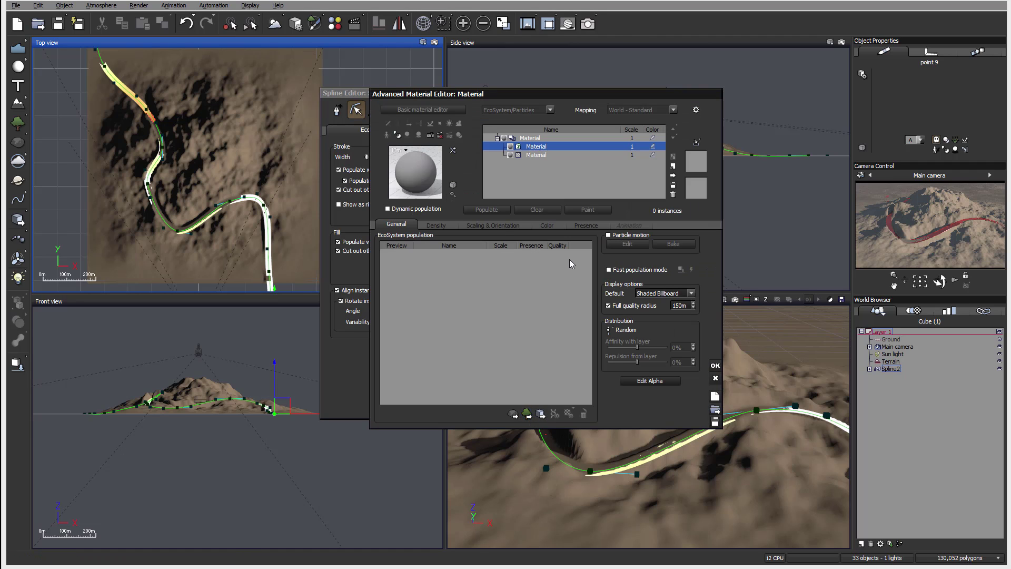
pyautogui.doubleClick(511, 286)
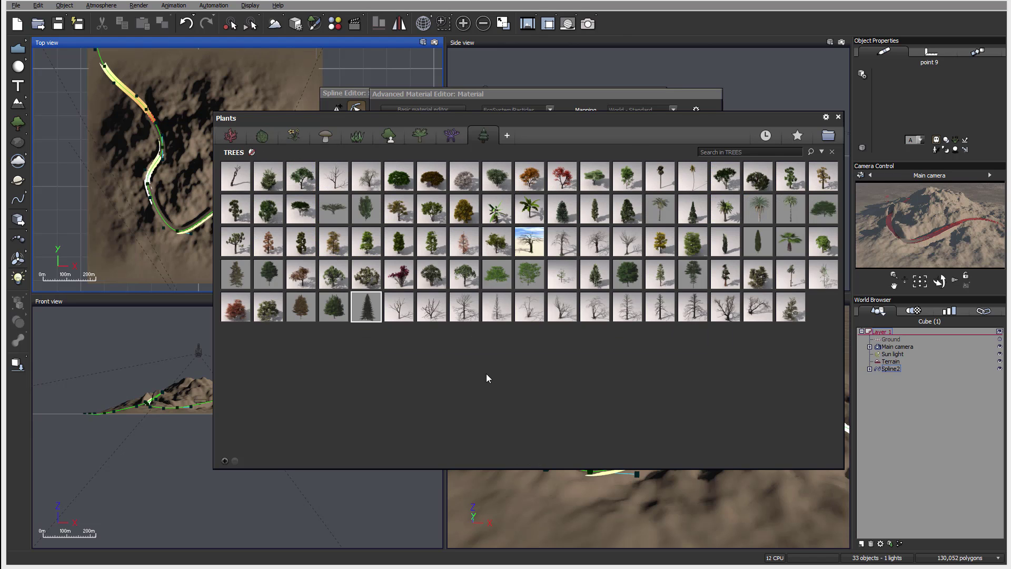
pyautogui.doubleClick(401, 179)
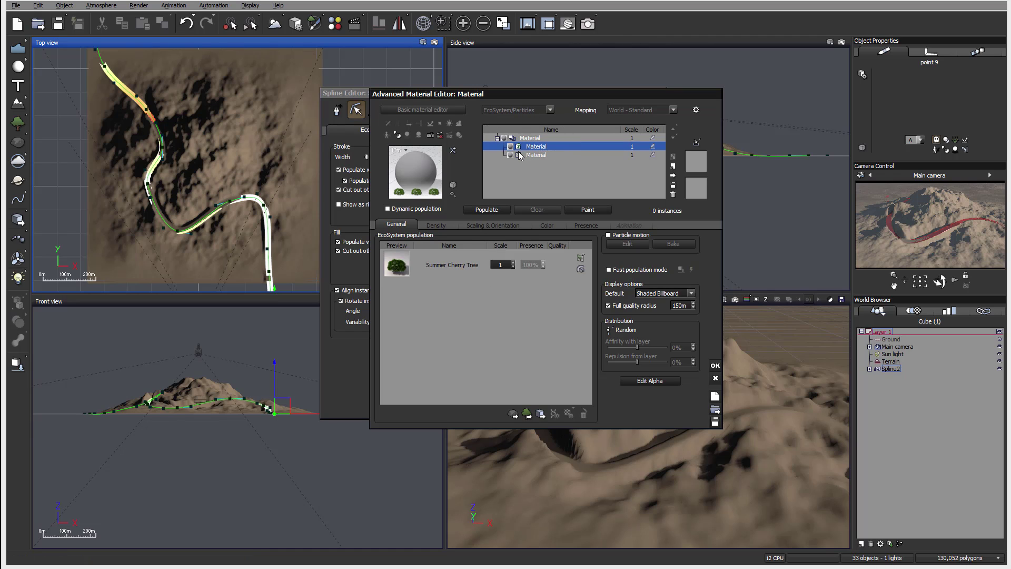
pyautogui.click(716, 365)
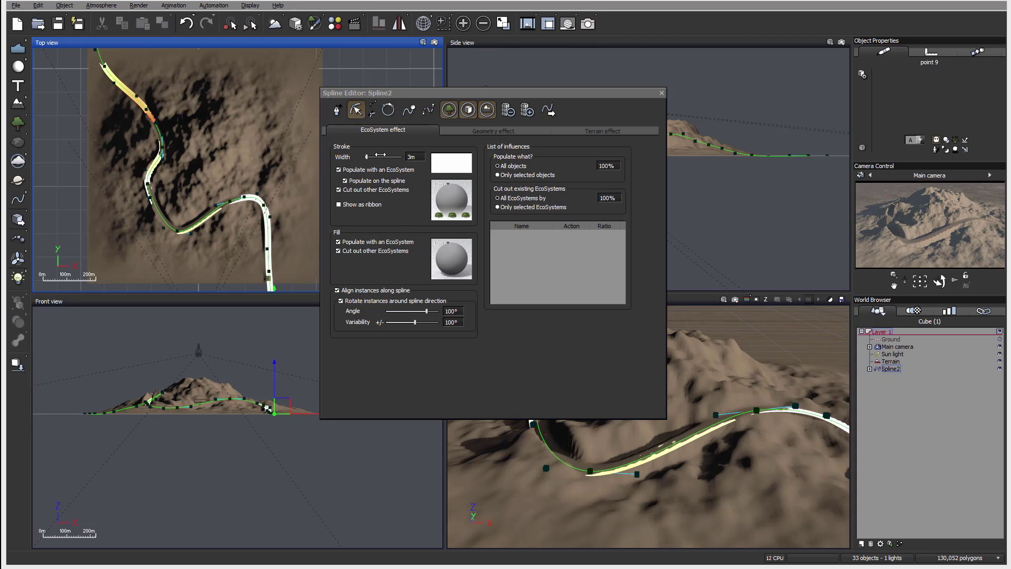
# Widen the EcoSystem stroke to 31m and reopen its stroke EcoSystem material
pyautogui.moveTo(367, 157); pyautogui.dragTo(396, 153)
pyautogui.doubleClick(459, 208)
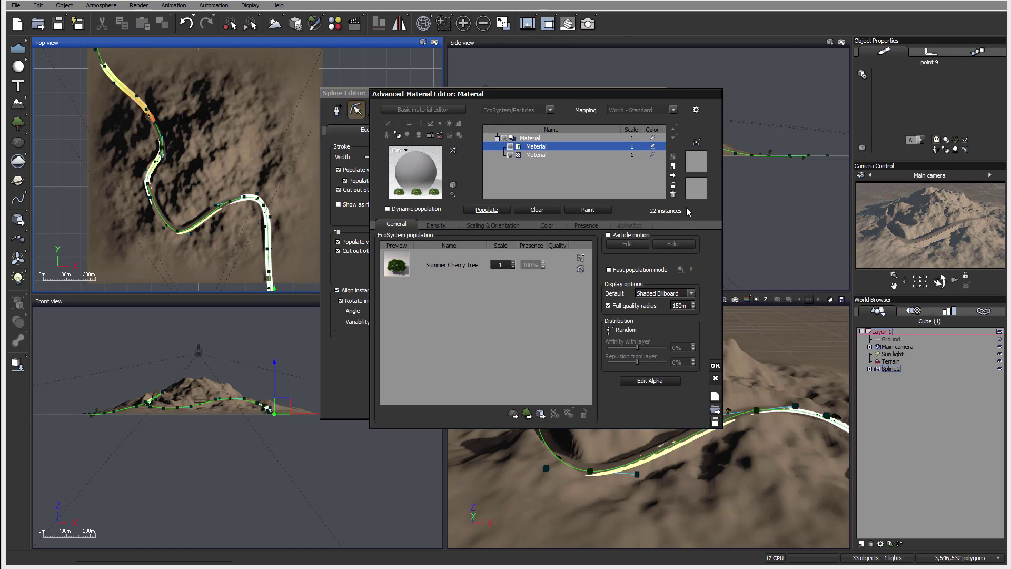
# Raise overall density to 89%, enlarge the trees' scaling, and populate the cherry trees
pyautogui.click(442, 224)
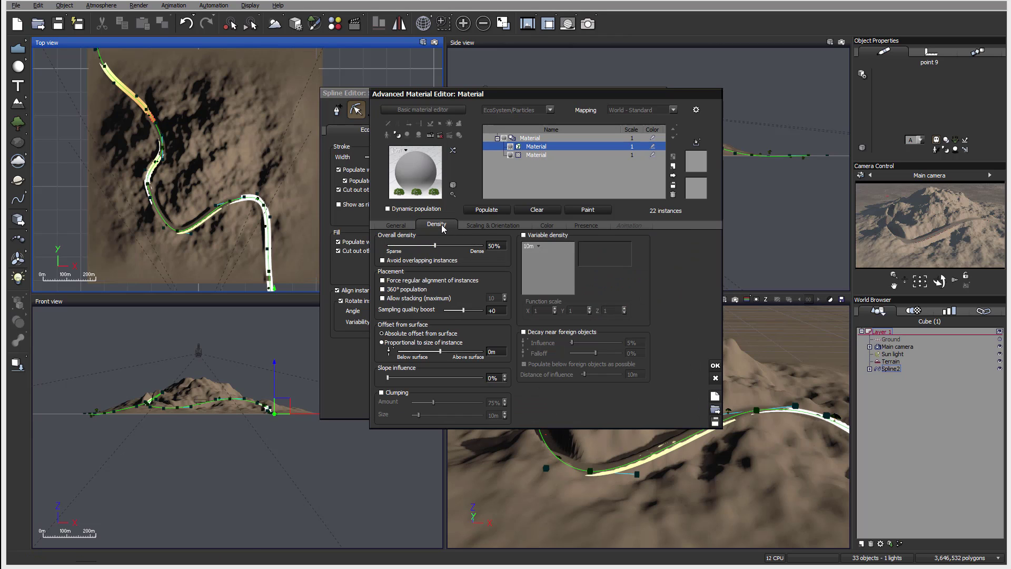
pyautogui.click(464, 245)
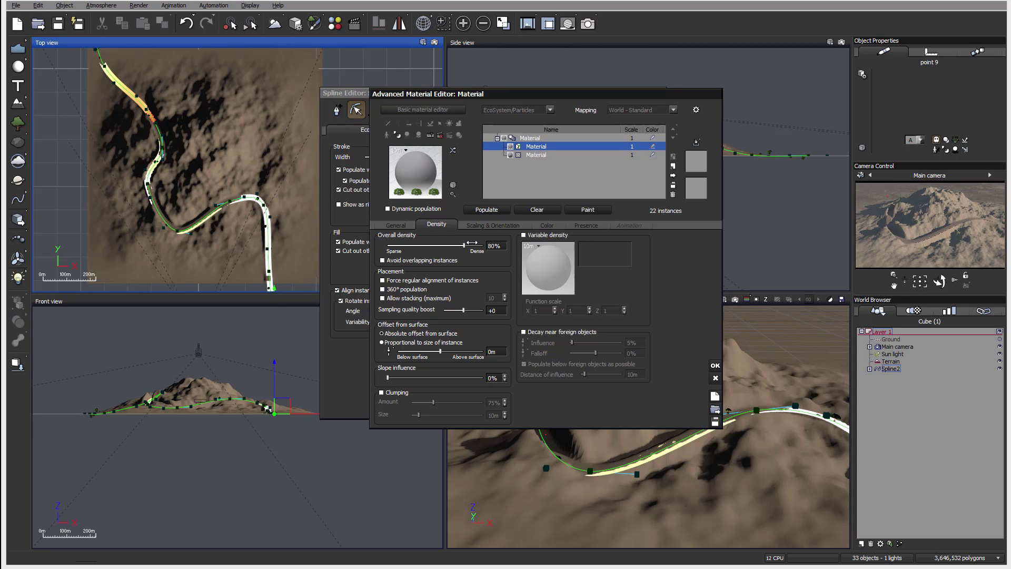
pyautogui.moveTo(476, 243); pyautogui.dragTo(484, 244)
pyautogui.click(489, 224)
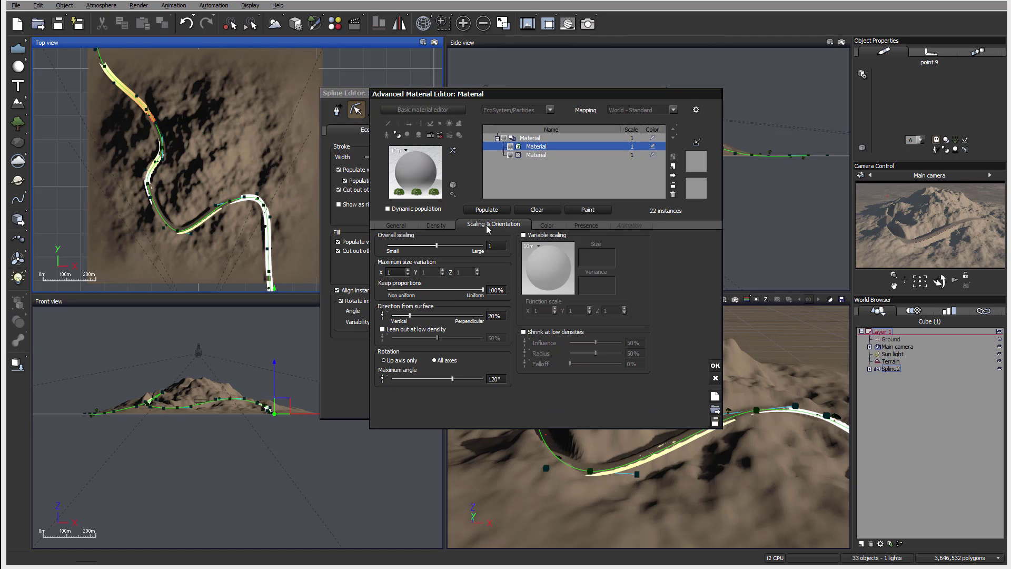
pyautogui.click(465, 246)
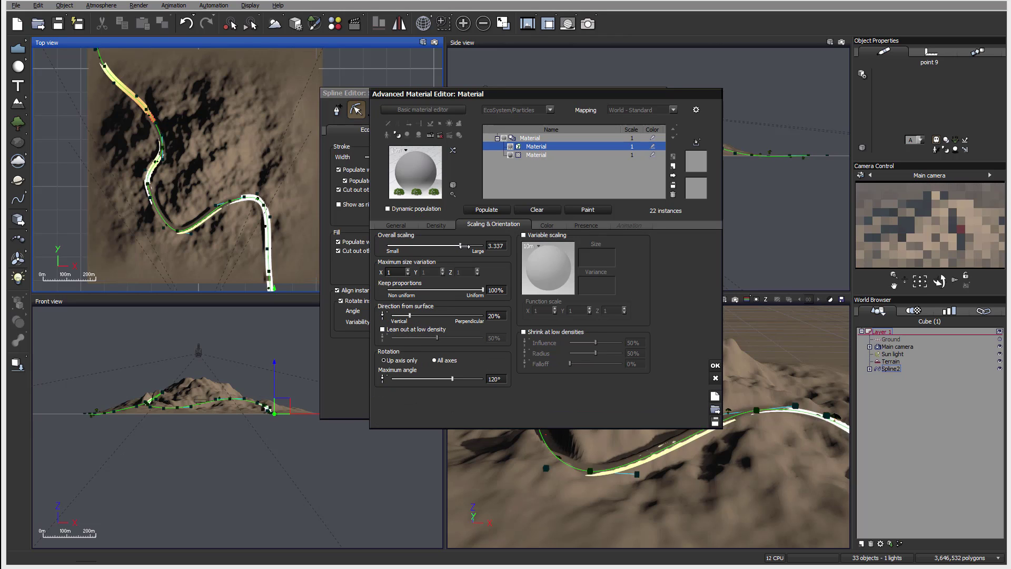
pyautogui.click(484, 210)
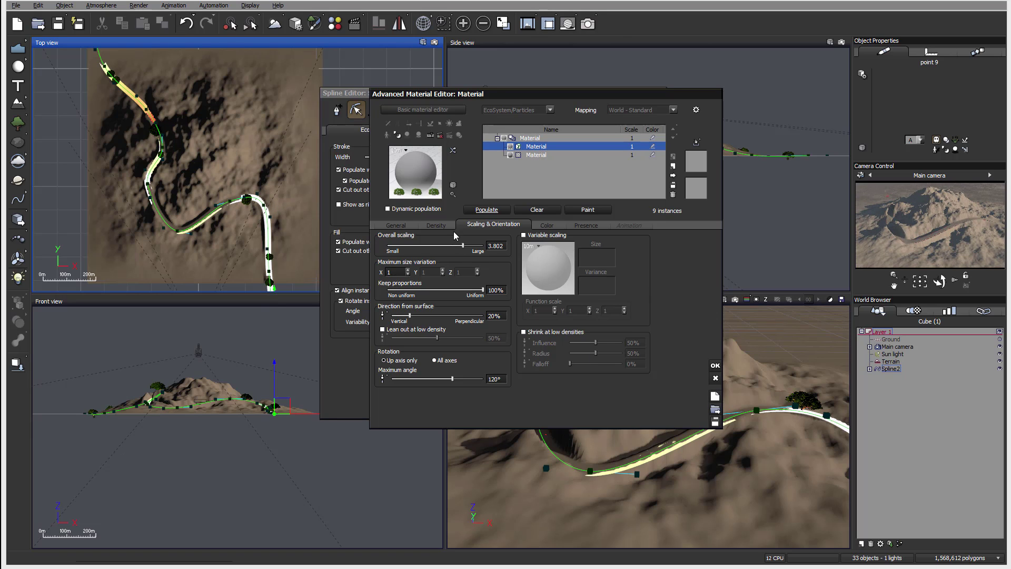
# Set overall scaling to 3.802 and density to 100%, then repopulate 19 trees
pyautogui.click(463, 246)
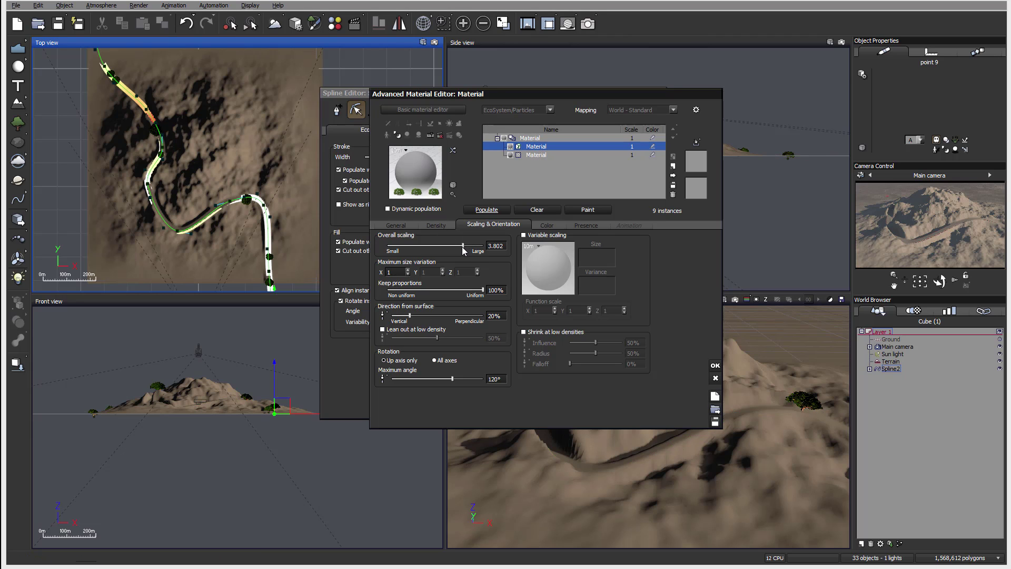
pyautogui.click(436, 225)
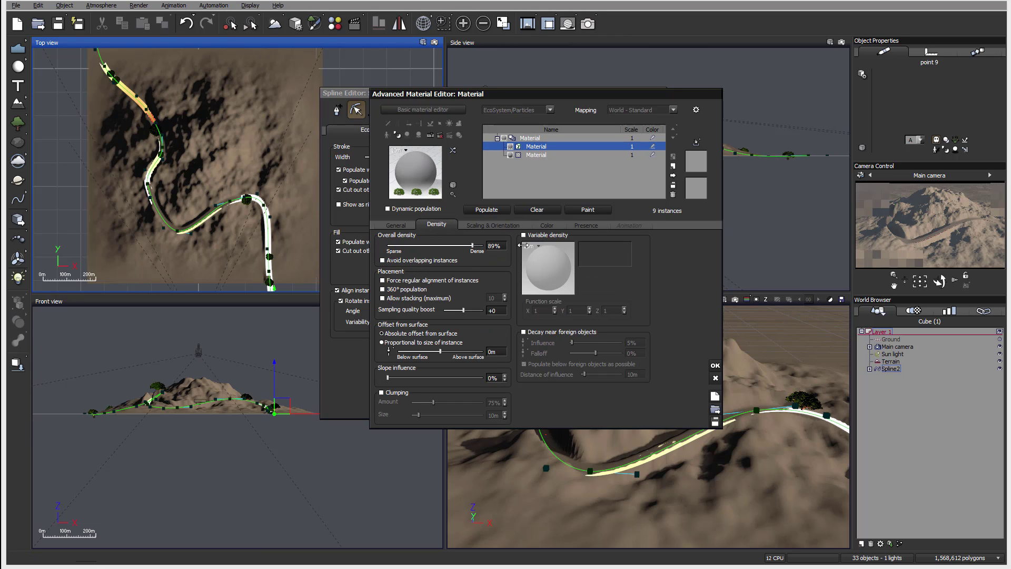
pyautogui.moveTo(472, 246); pyautogui.dragTo(483, 246)
pyautogui.click(493, 210)
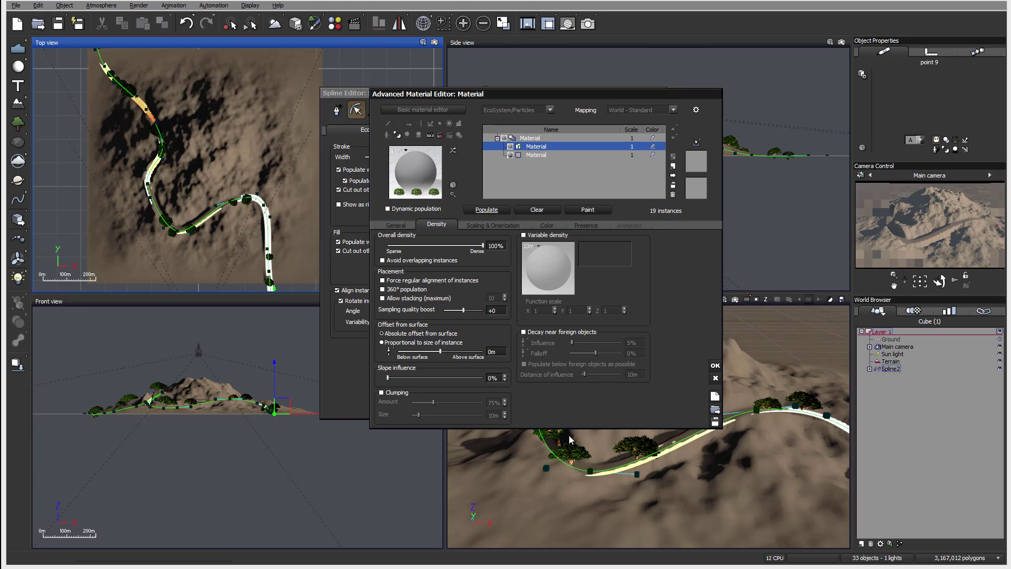
pyautogui.click(714, 365)
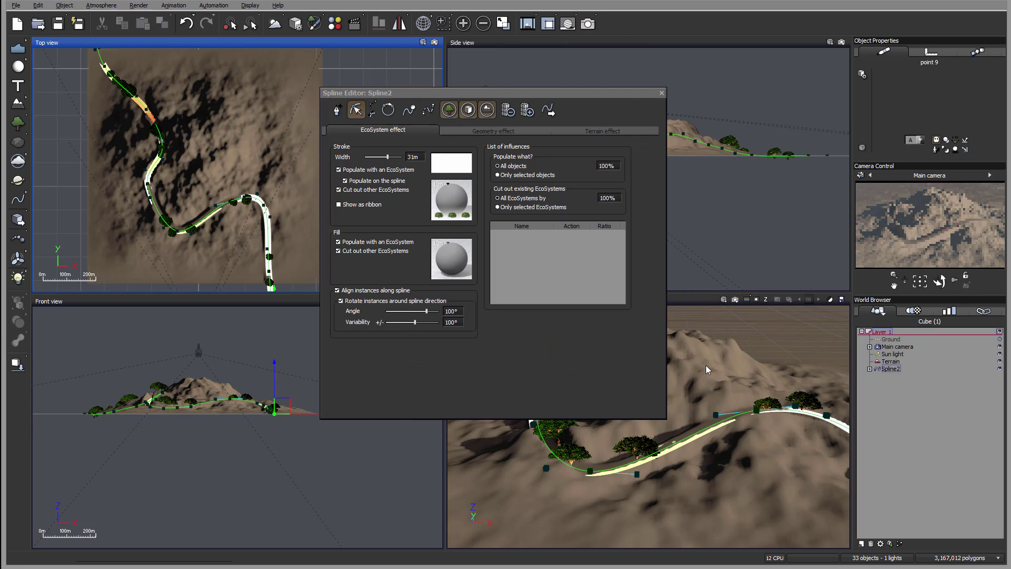
pyautogui.moveTo(400, 92); pyautogui.dragTo(127, 105)
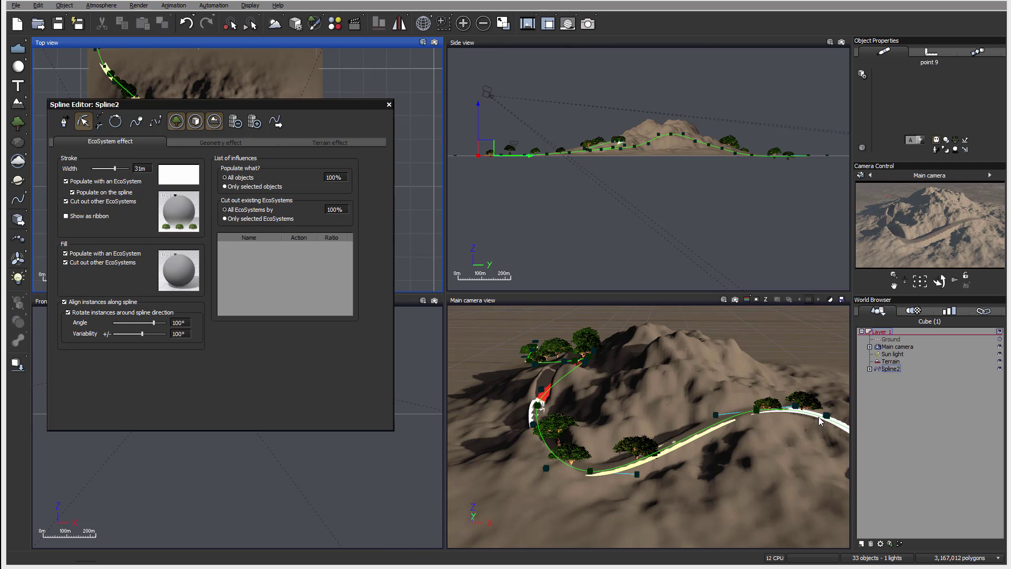
pyautogui.moveTo(363, 112); pyautogui.dragTo(701, 113)
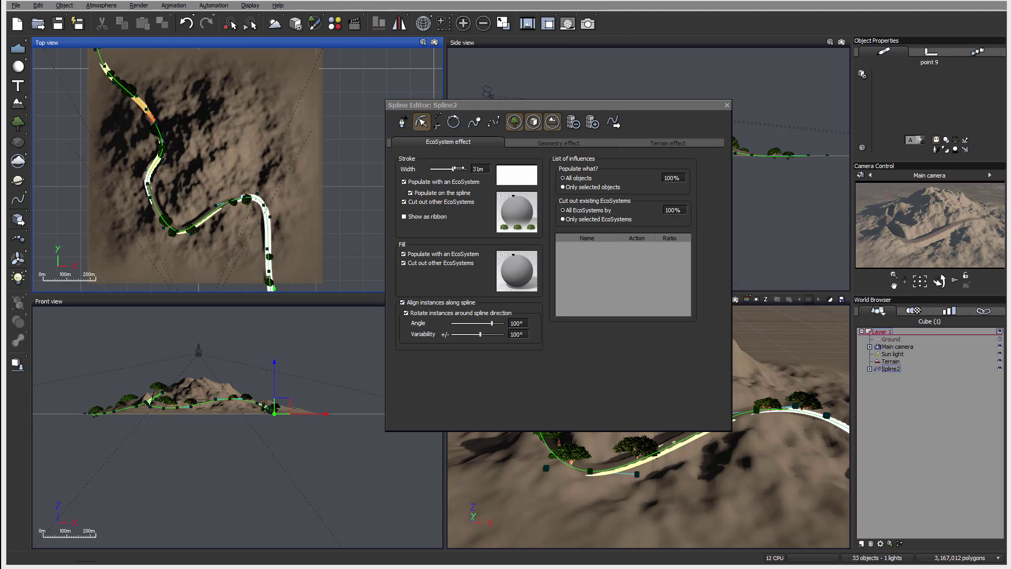
# Widen the EcoSystem stroke to 49m and raise the Terrain influence ratio to 64%
pyautogui.moveTo(464, 168); pyautogui.dragTo(470, 168)
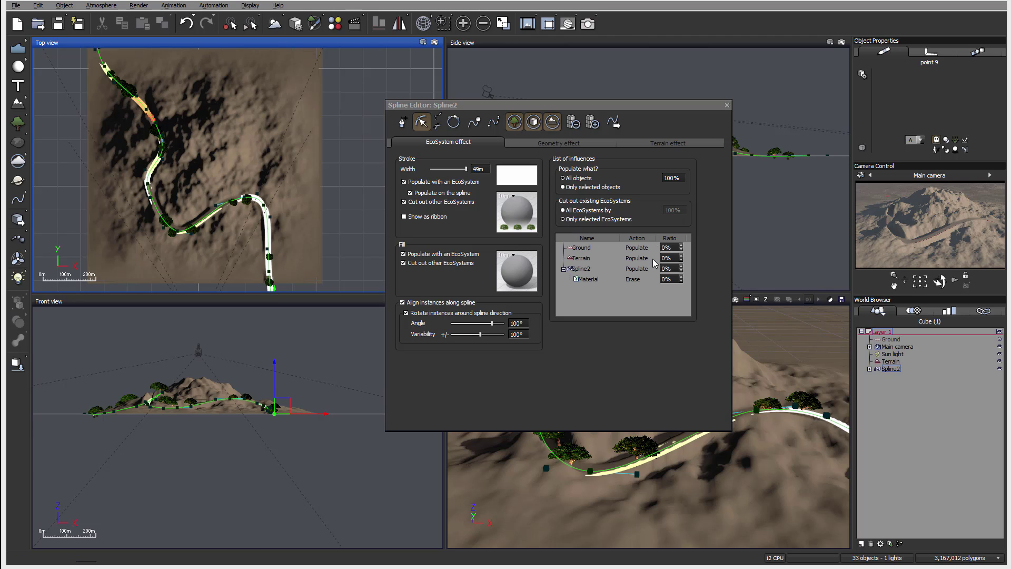
pyautogui.click(588, 260)
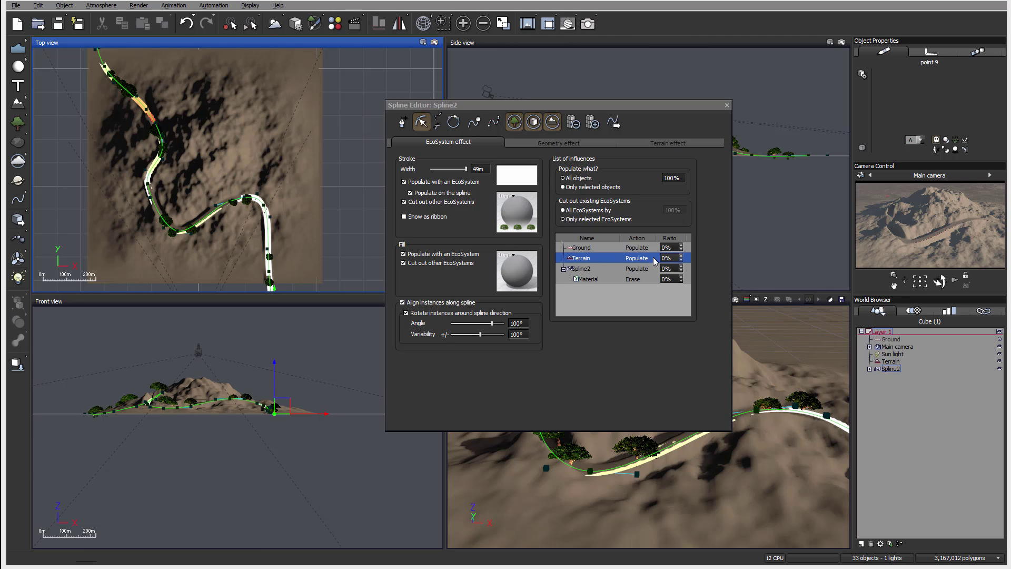
pyautogui.moveTo(683, 260); pyautogui.dragTo(683, 242)
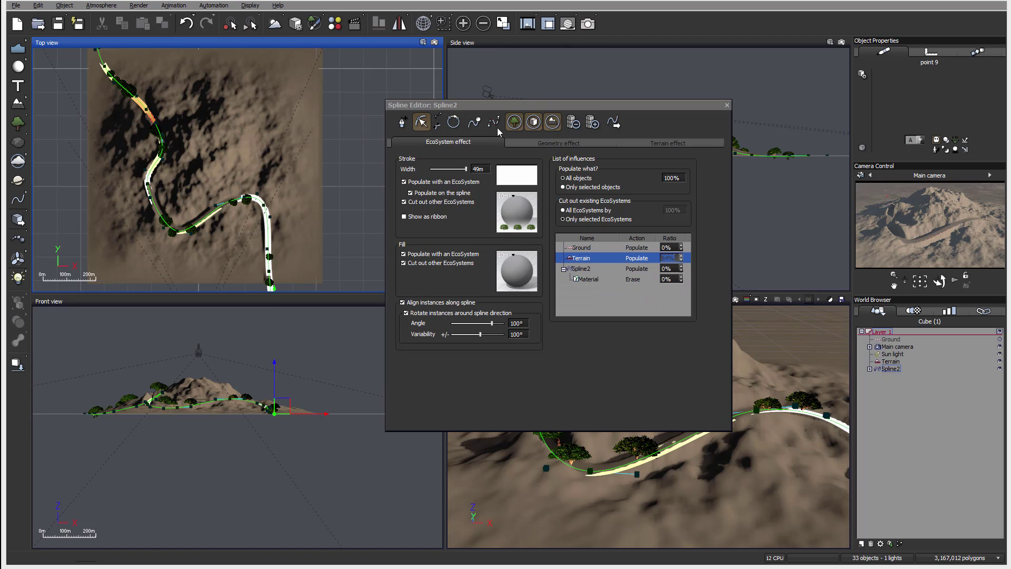
# Repopulate the cherry trees along the road from the stroke's EcoSystem material and confirm
pyautogui.doubleClick(524, 213)
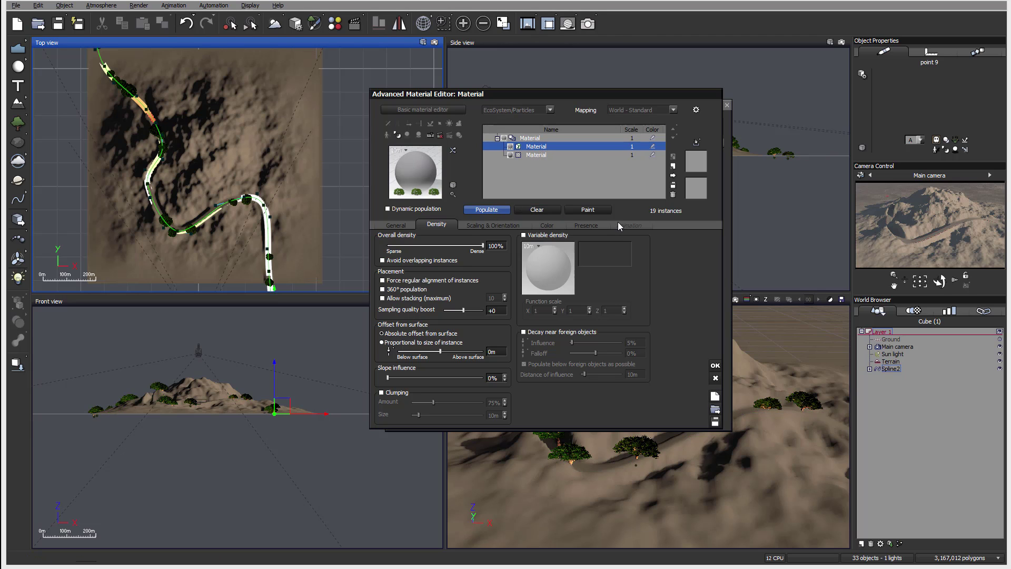
pyautogui.click(647, 466)
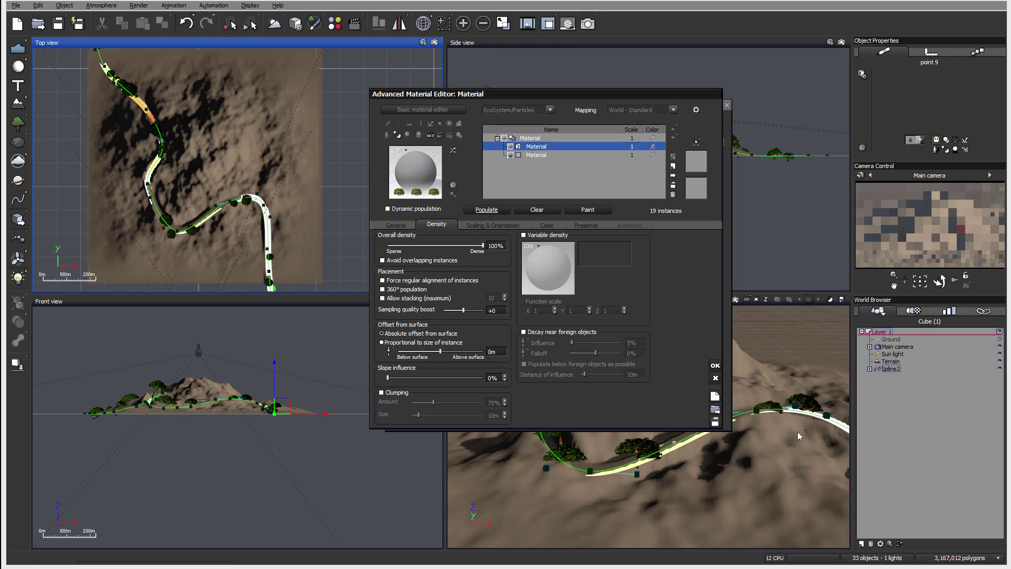
pyautogui.click(715, 365)
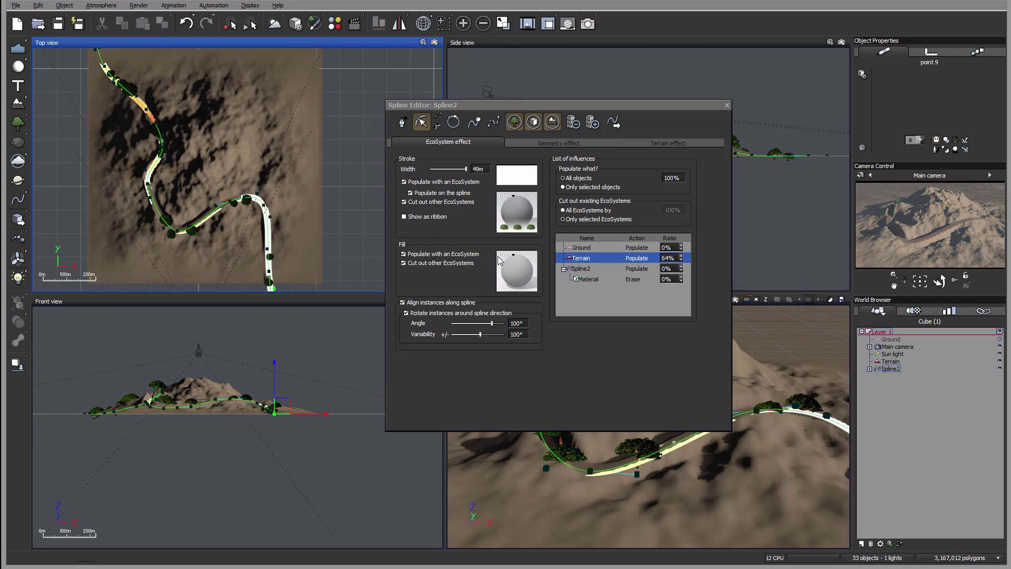
# Draw a closed loop spline, Spline3, over the terrain's upper right, with its EcoSystem filling the interior
pyautogui.click(727, 105)
pyautogui.moveTo(211, 112); pyautogui.dragTo(256, 161, button='right')
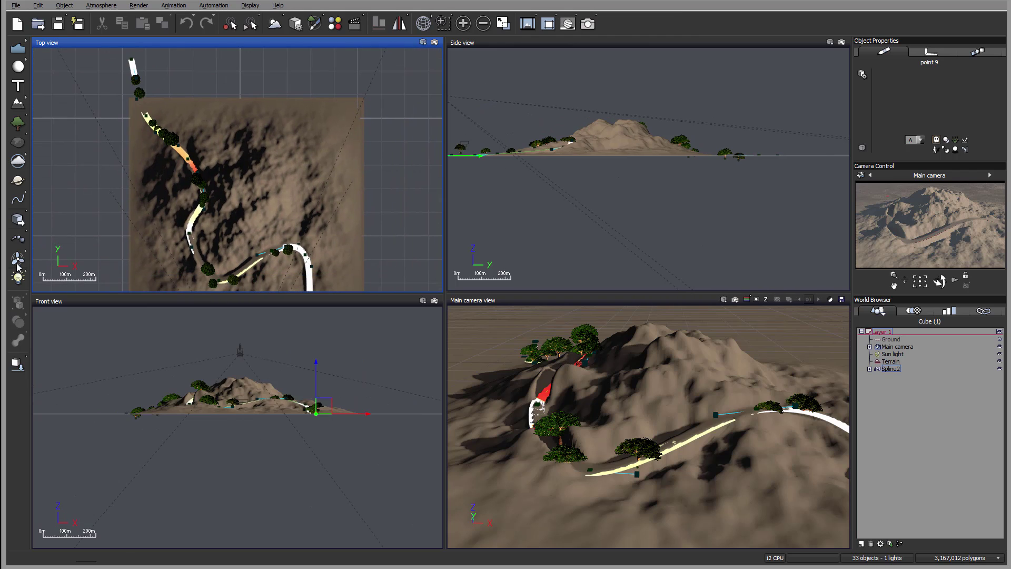
pyautogui.click(18, 199)
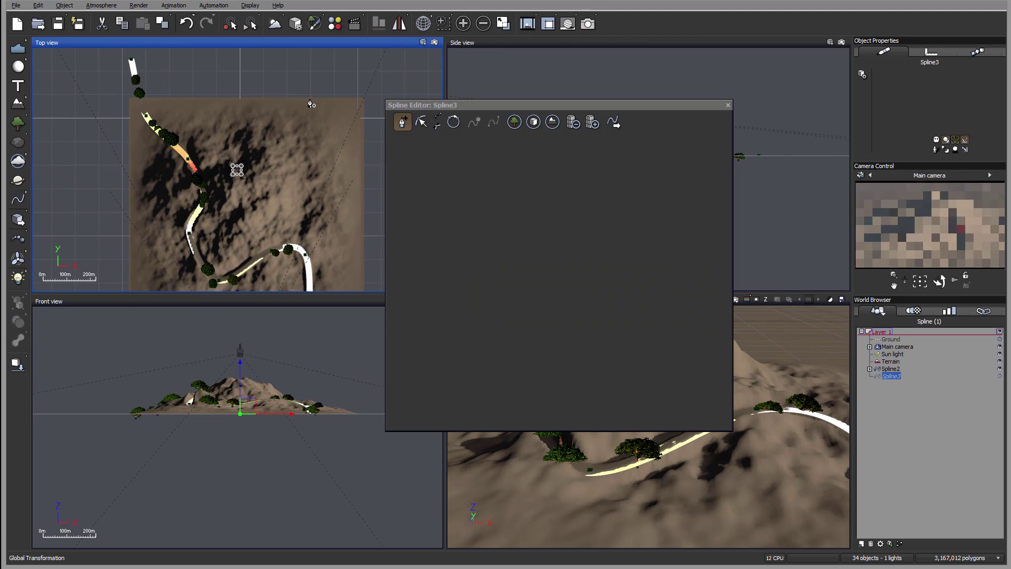
pyautogui.moveTo(309, 95)
pyautogui.mouseDown()
pyautogui.moveTo(257, 138)
pyautogui.moveTo(280, 182)
pyautogui.moveTo(344, 190)
pyautogui.mouseUp()
pyautogui.moveTo(351, 153)
pyautogui.mouseDown()
pyautogui.moveTo(354, 127)
pyautogui.moveTo(326, 96)
pyautogui.mouseUp()
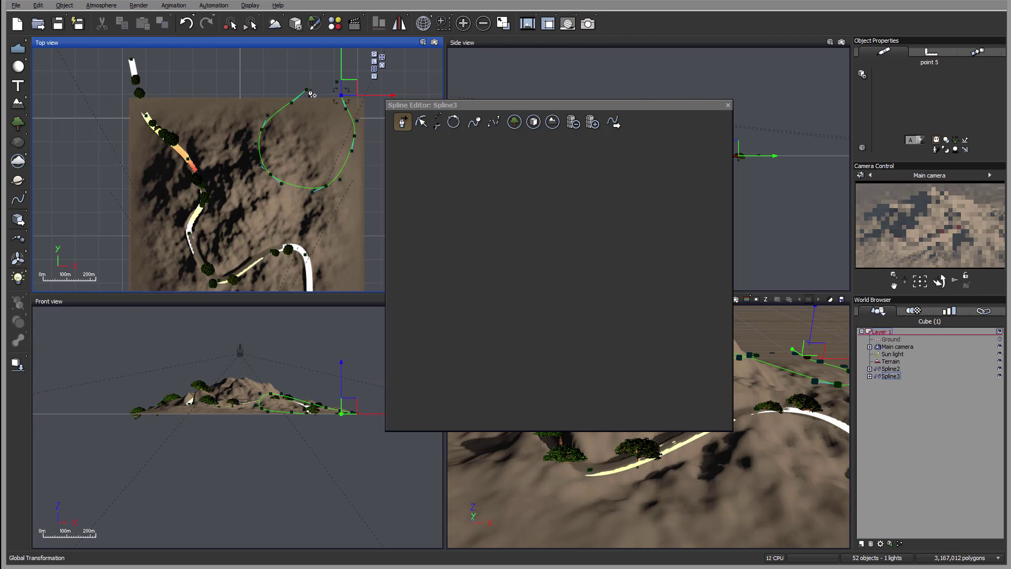
pyautogui.click(316, 88)
pyautogui.click(453, 121)
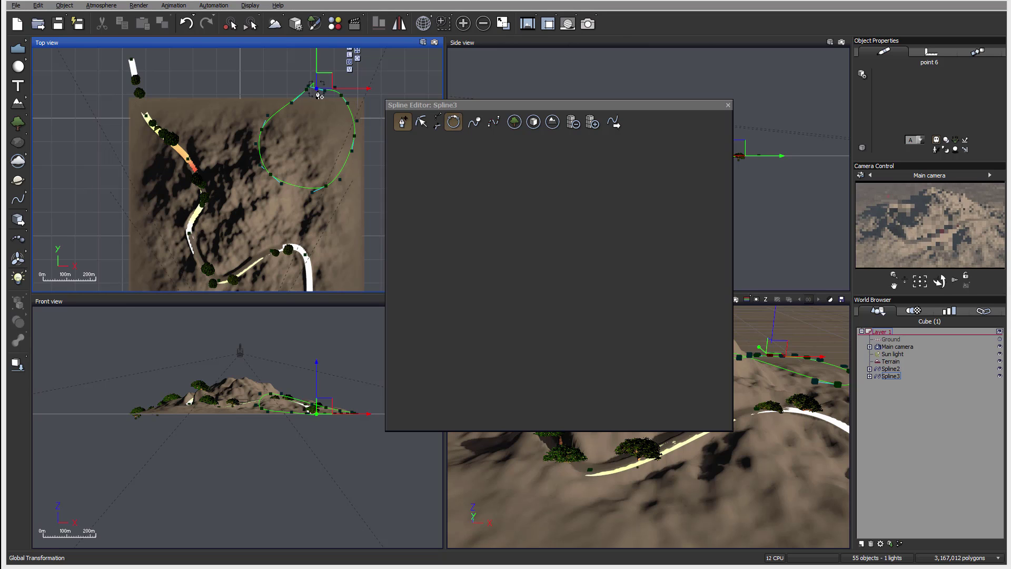
pyautogui.click(514, 122)
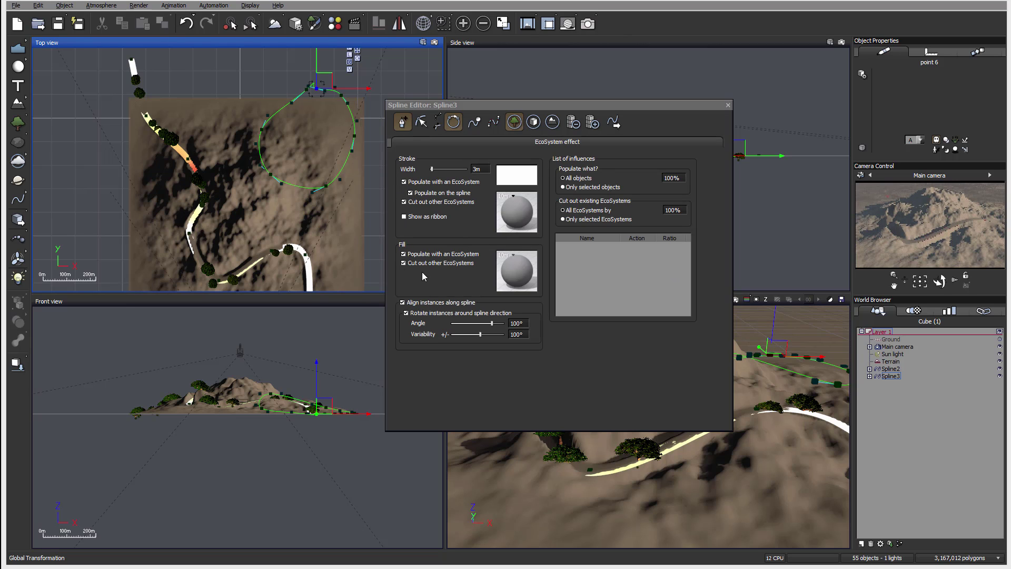
pyautogui.click(404, 255)
# Add Summer Cherry Tree to the fill material, set Overall scaling 5.909, and populate 624 trees
pyautogui.doubleClick(522, 277)
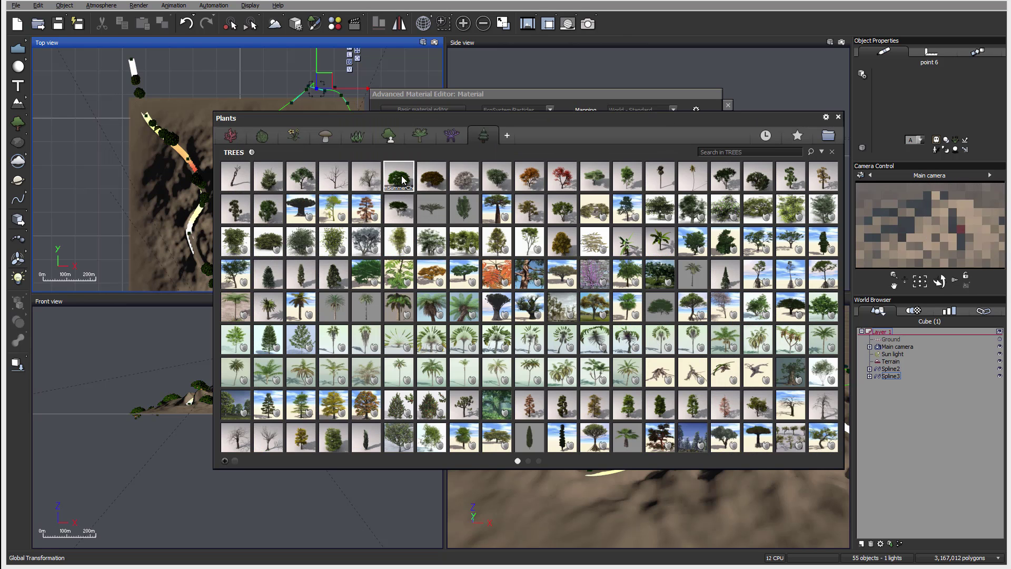
pyautogui.doubleClick(430, 166)
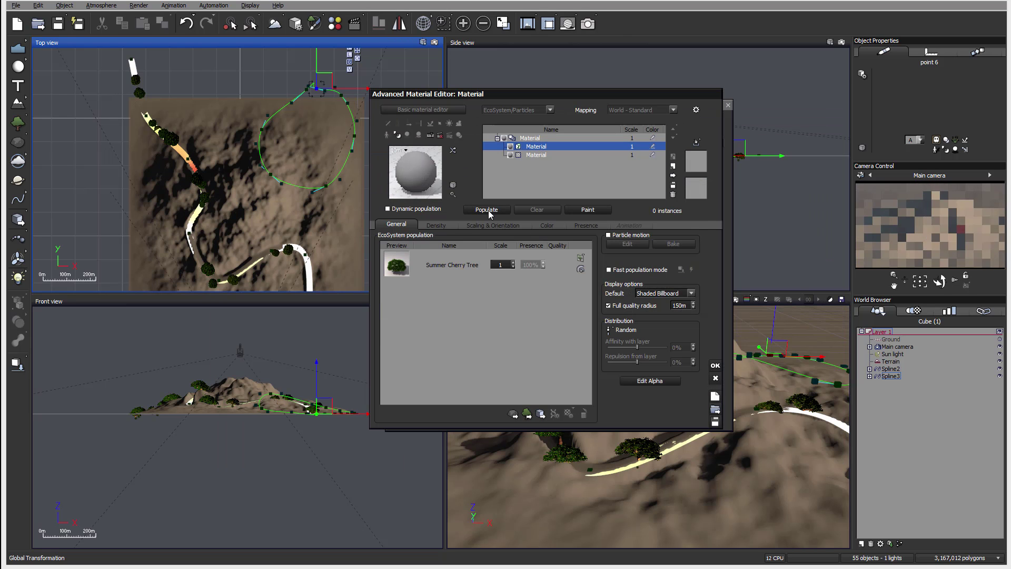
pyautogui.click(450, 228)
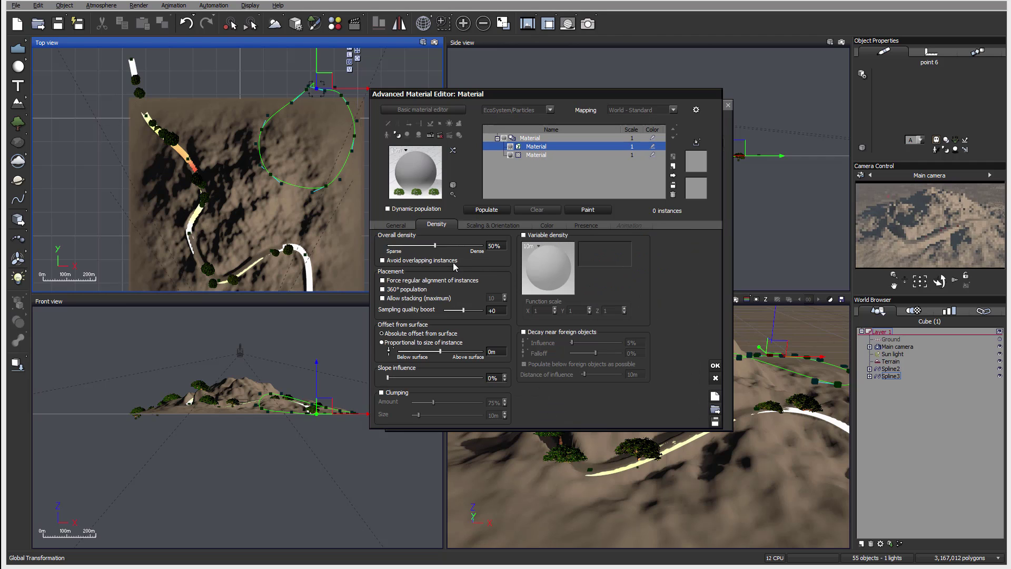
pyautogui.click(495, 224)
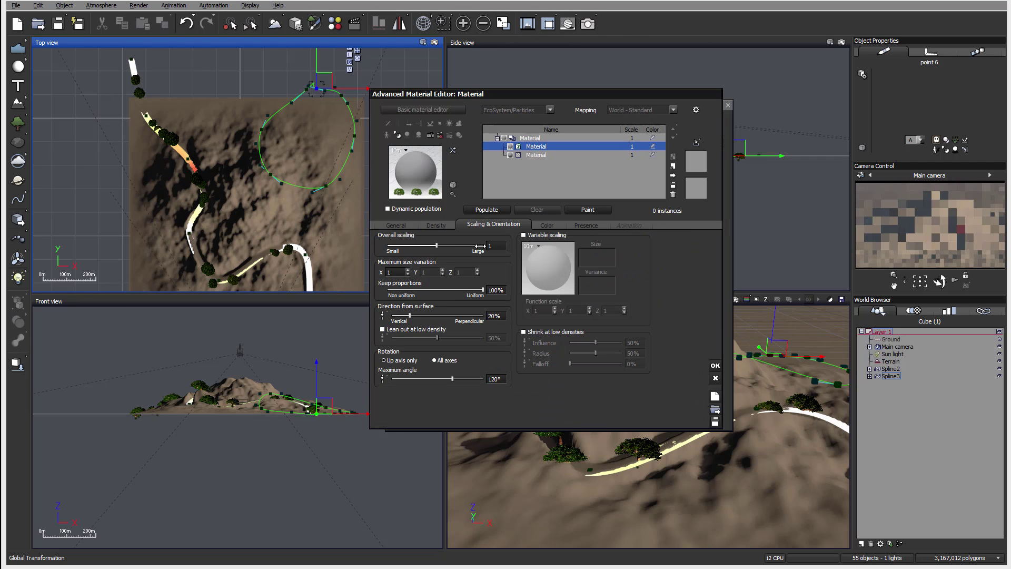
pyautogui.moveTo(480, 246); pyautogui.dragTo(483, 246)
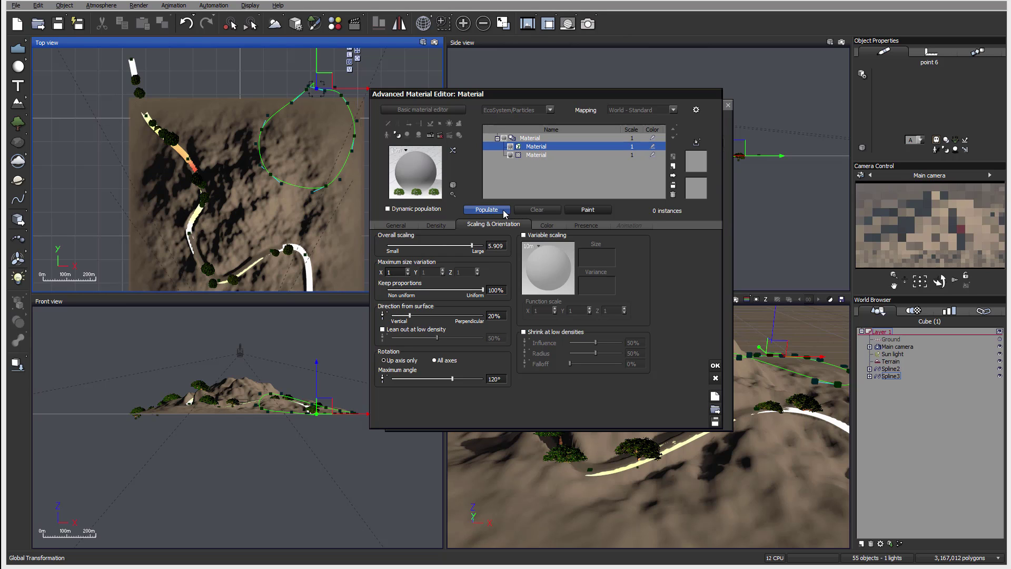
pyautogui.click(486, 210)
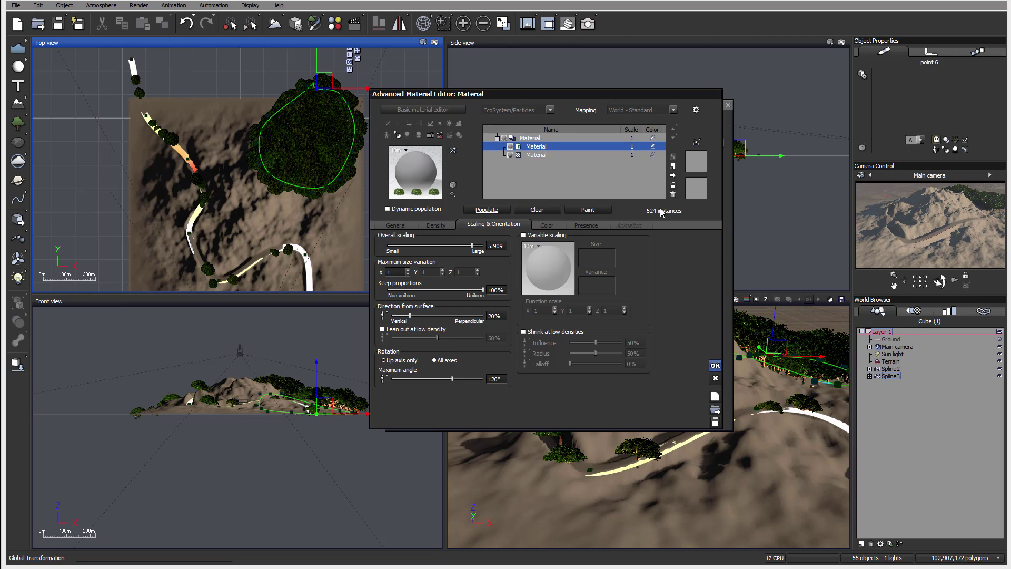
# Reshape the tree-filled loop by dragging two of its spline points in Top view
pyautogui.moveTo(607, 95); pyautogui.dragTo(868, 74)
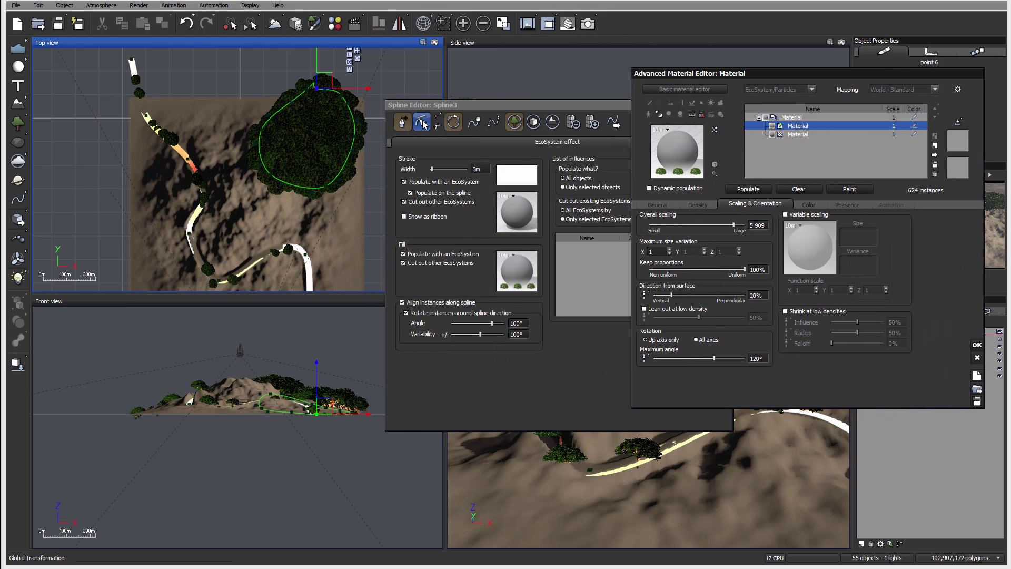
pyautogui.click(423, 124)
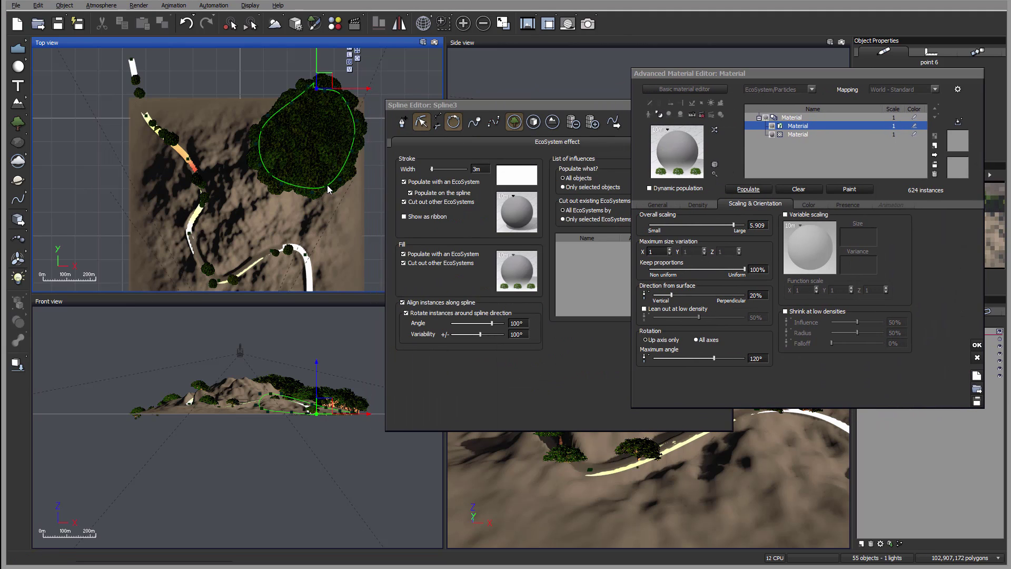
pyautogui.click(327, 185)
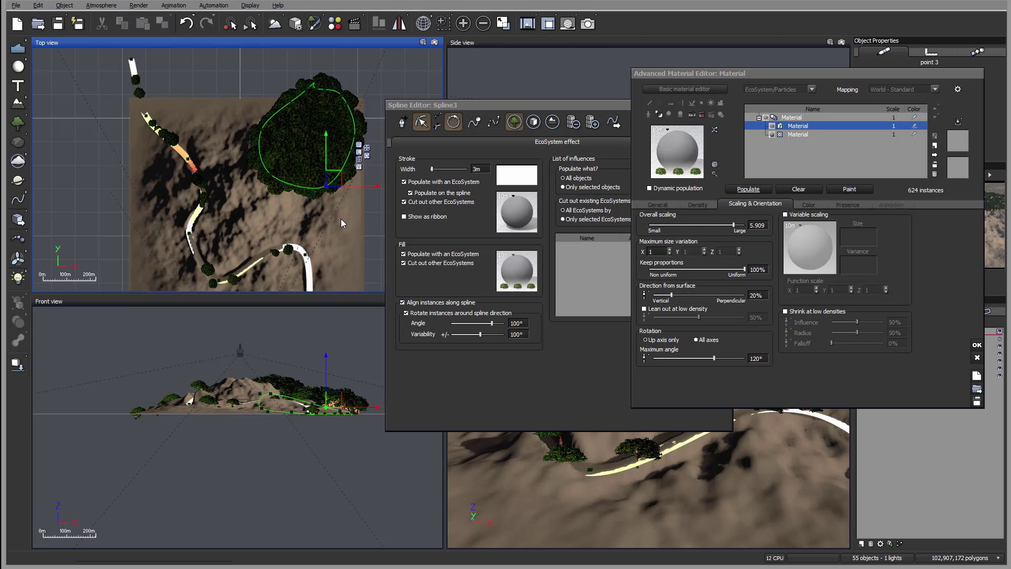
pyautogui.moveTo(327, 184); pyautogui.dragTo(342, 234)
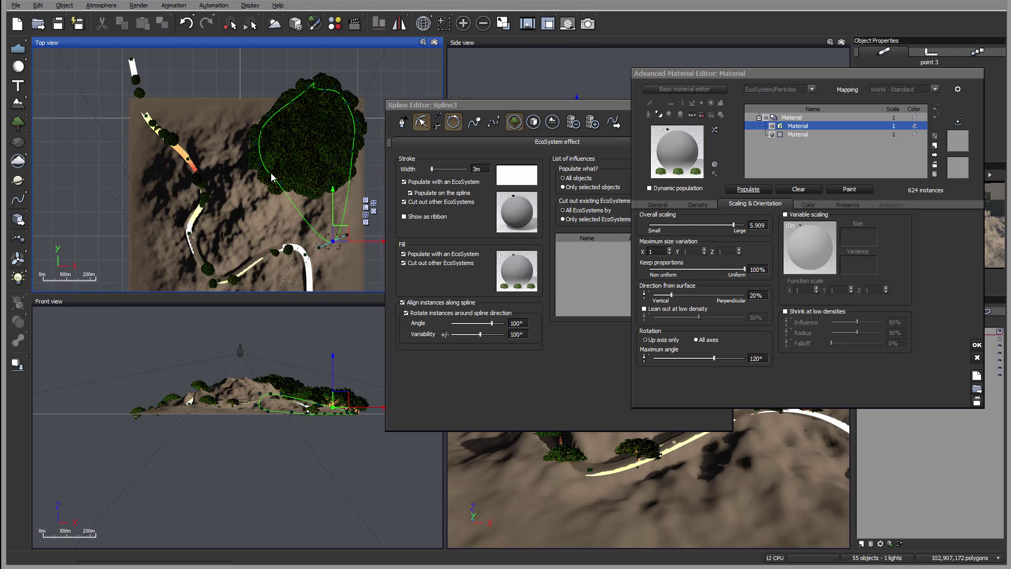
pyautogui.moveTo(273, 179); pyautogui.dragTo(314, 142)
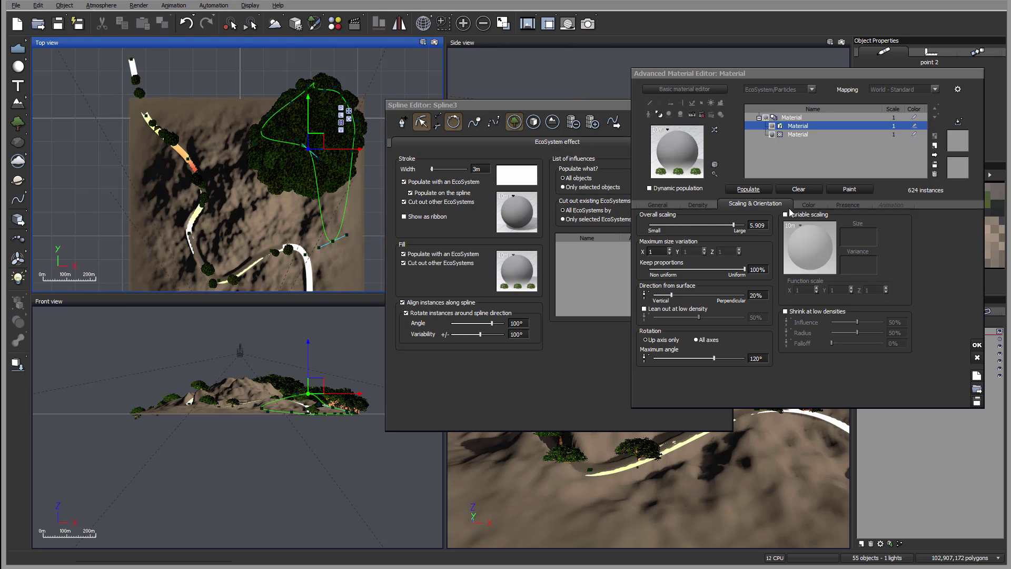
# Repopulate the reshaped area with 580 trees and close the Material Editor
pyautogui.click(751, 189)
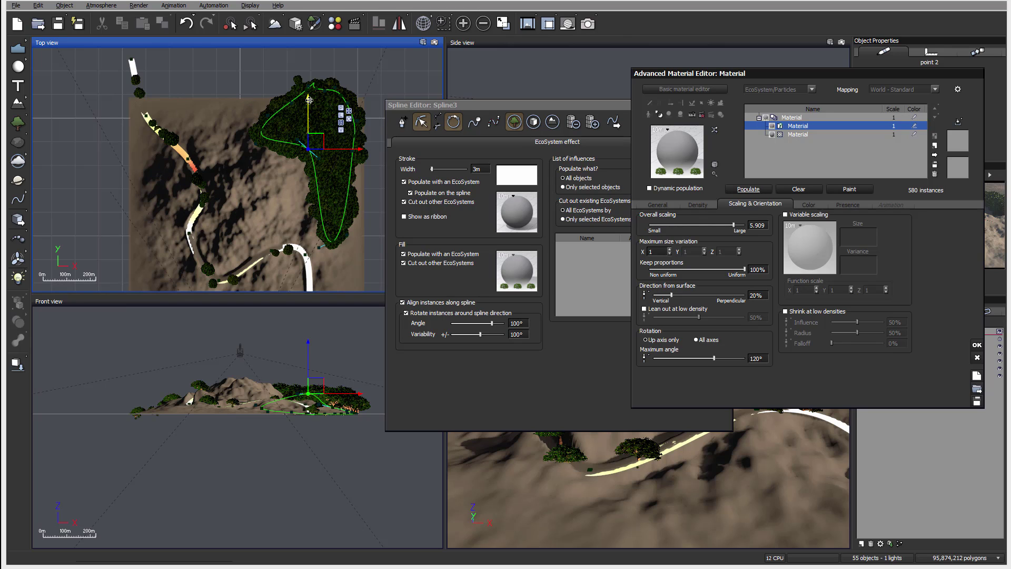
pyautogui.moveTo(273, 190); pyautogui.dragTo(240, 141, button='right')
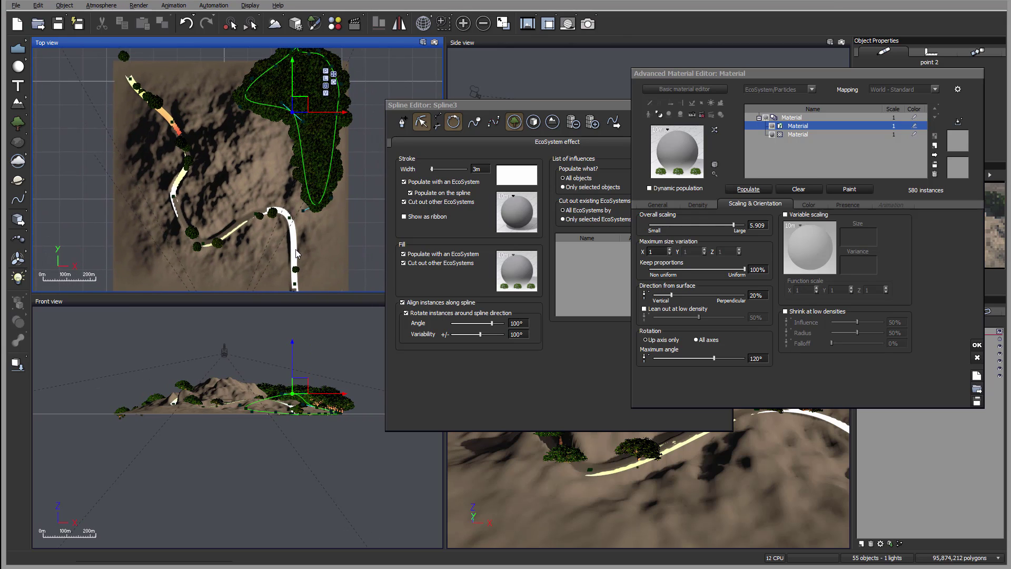
pyautogui.moveTo(255, 125); pyautogui.dragTo(263, 143, button='right')
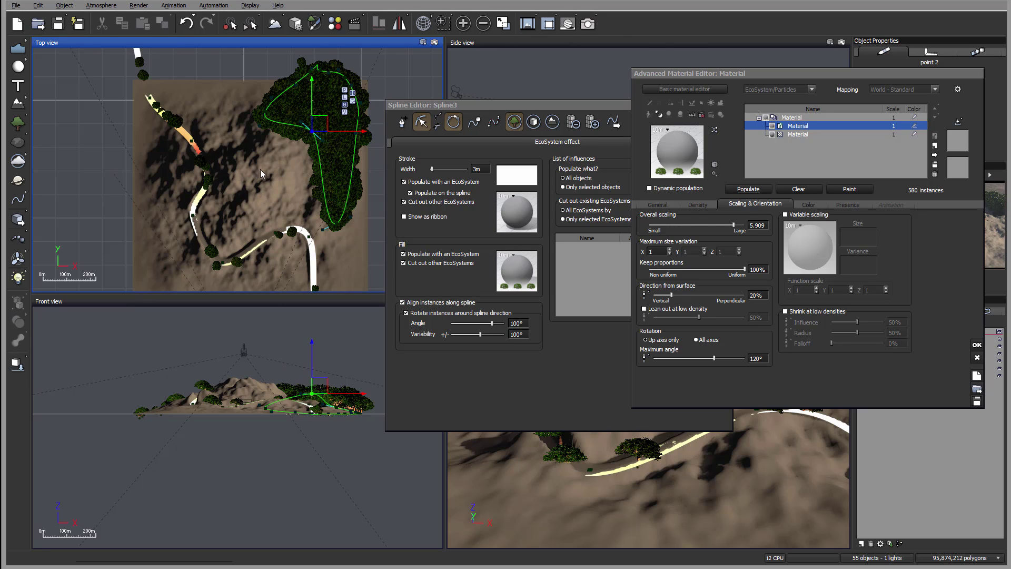
pyautogui.moveTo(263, 167); pyautogui.dragTo(231, 178, button='right')
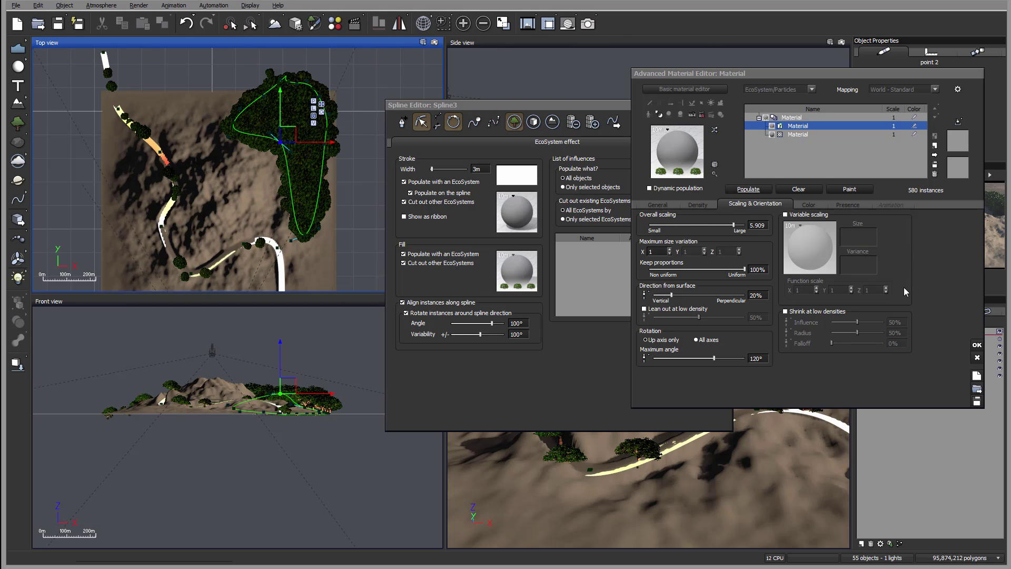
pyautogui.click(977, 345)
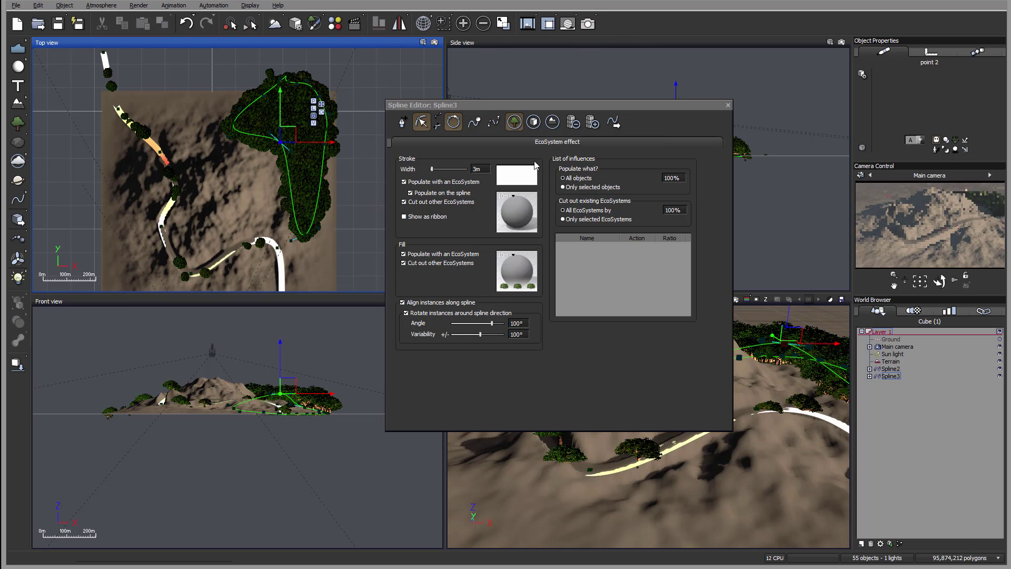
# Select road spline Spline2 and untick both Fill options so its interior stays empty
pyautogui.click(890, 369)
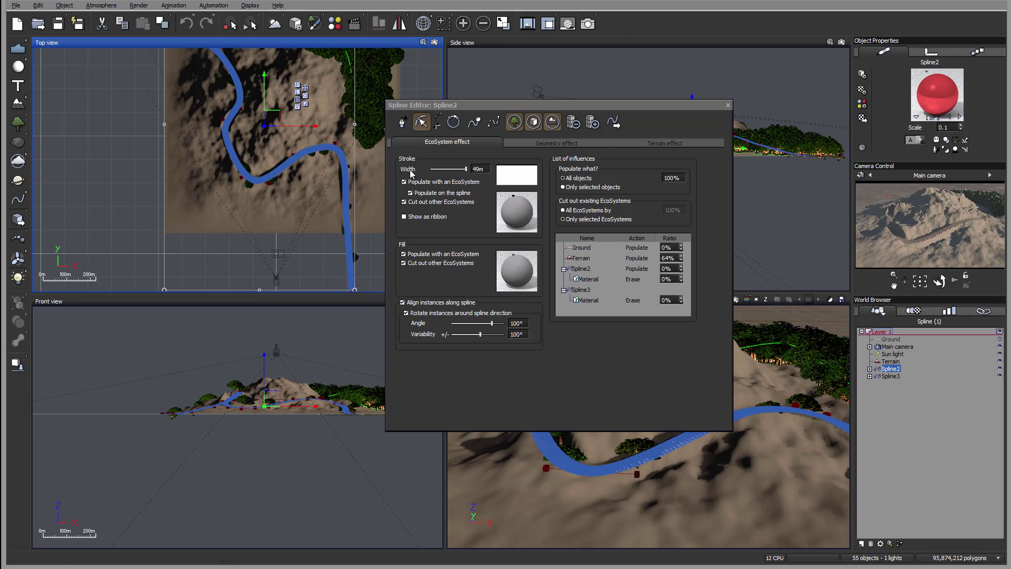
pyautogui.click(407, 253)
pyautogui.click(403, 263)
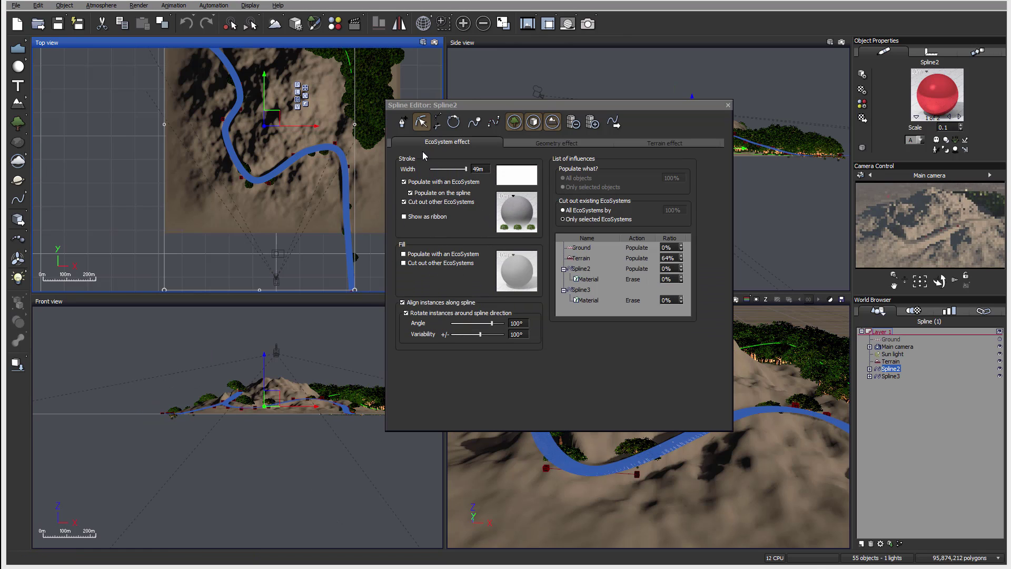
pyautogui.moveTo(322, 154); pyautogui.dragTo(335, 192, button='right')
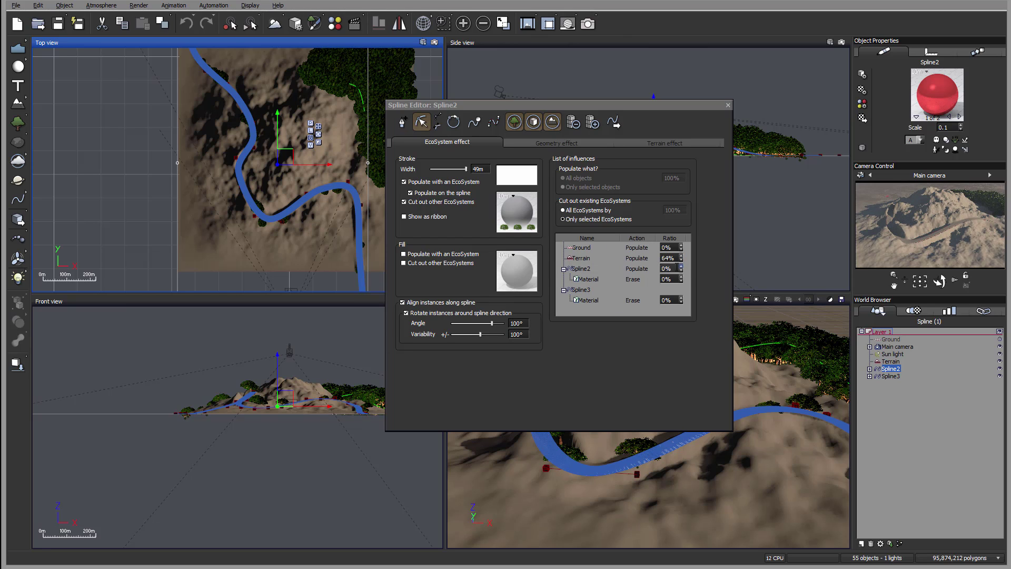
# Set Spline2's Terrain influence ratio to 0% and open its stroke EcoSystem material
pyautogui.click(676, 257)
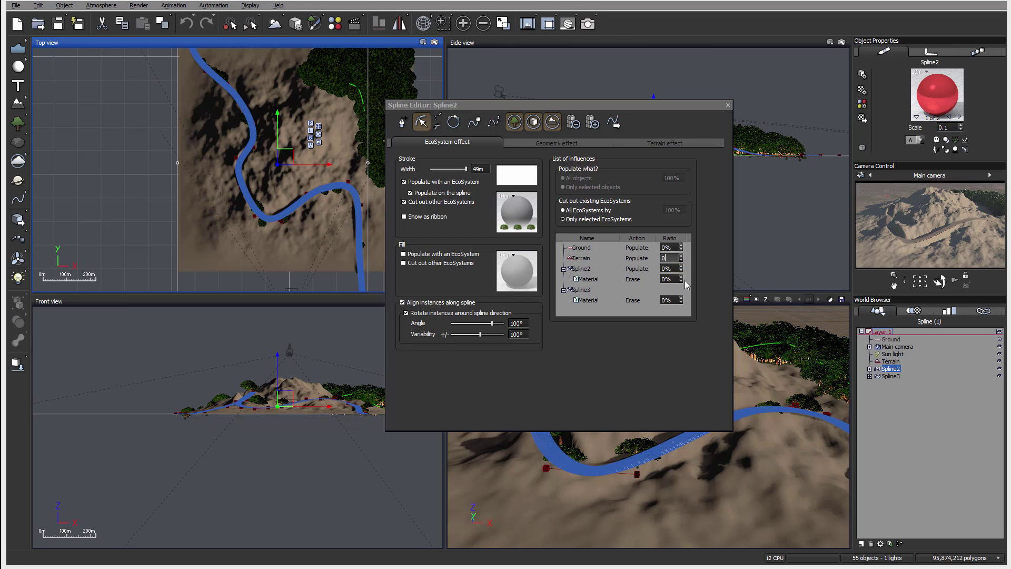
pyautogui.write('0')
pyautogui.click(681, 277)
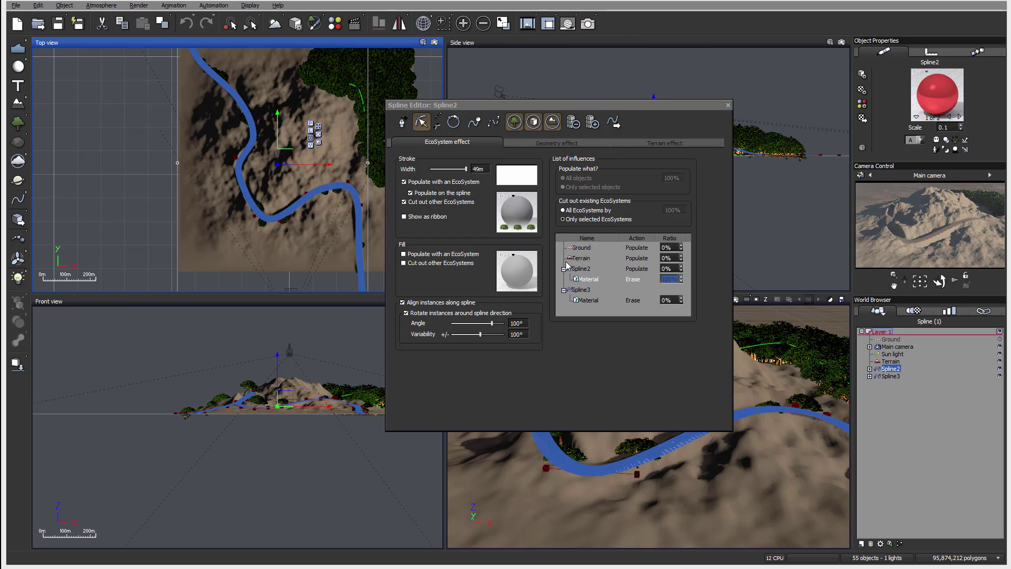
pyautogui.doubleClick(602, 279)
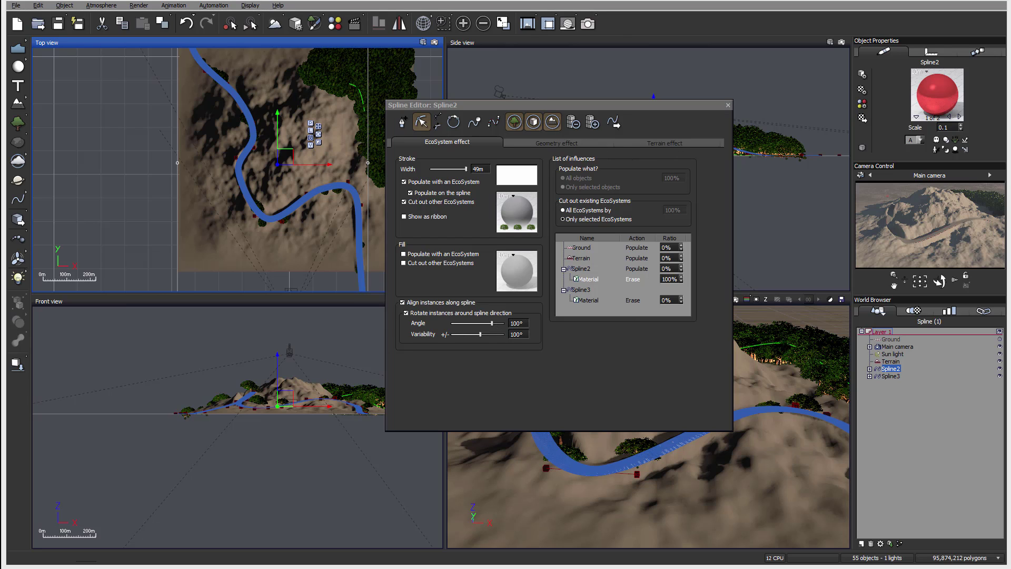
# Switch off Spline2's Terrain effect in the Spline Editor toolbar
pyautogui.click(556, 127)
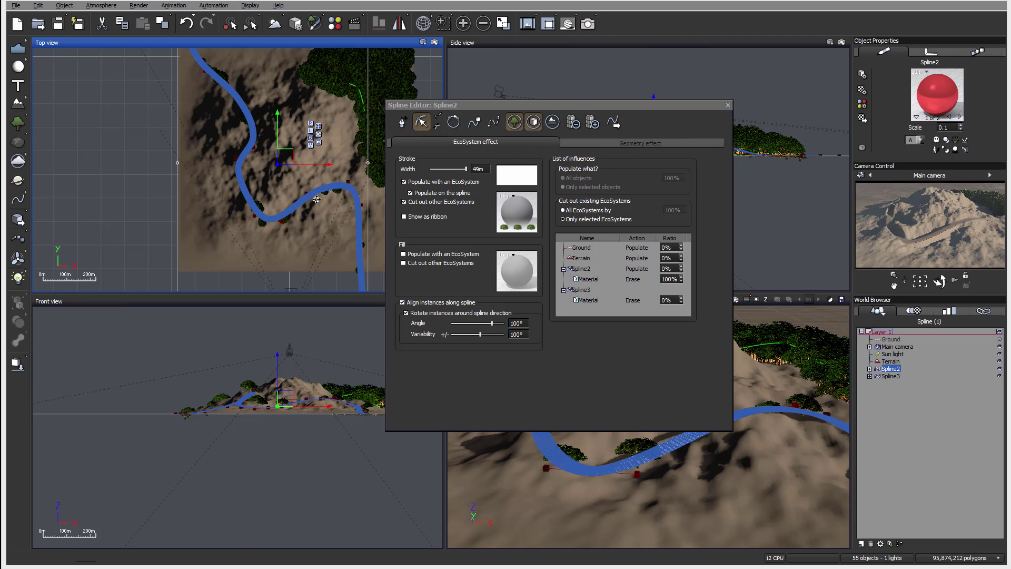
# Turn off the road's Geometry ribbon, leave the Terrain effect off, and close the Spline Editor
pyautogui.click(549, 127)
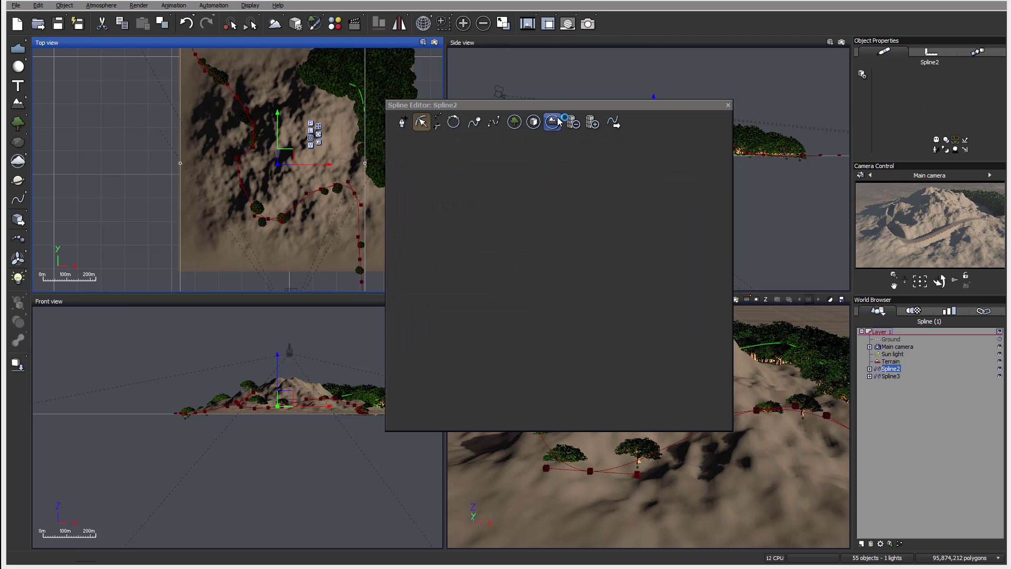
pyautogui.click(553, 122)
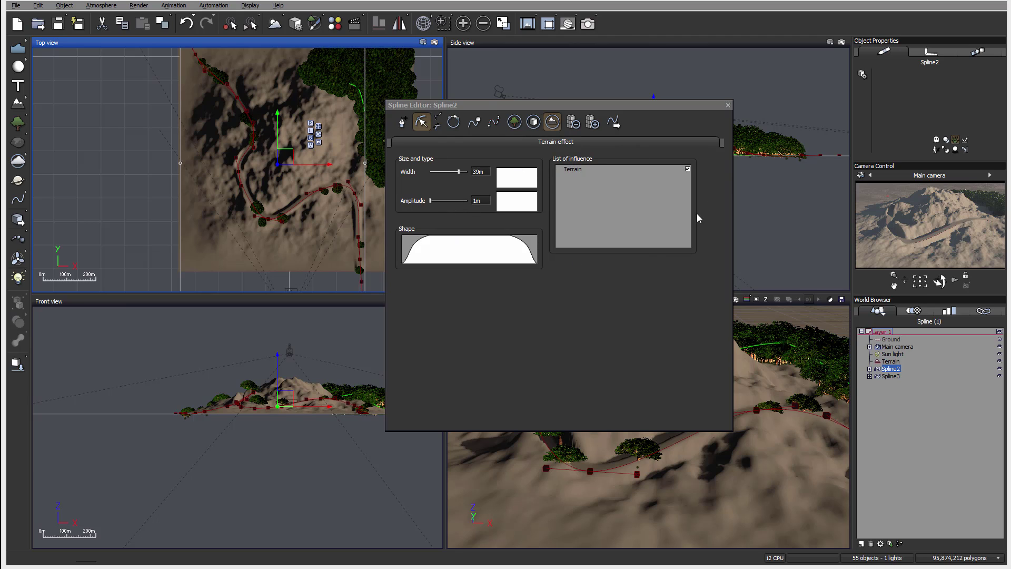
pyautogui.click(553, 123)
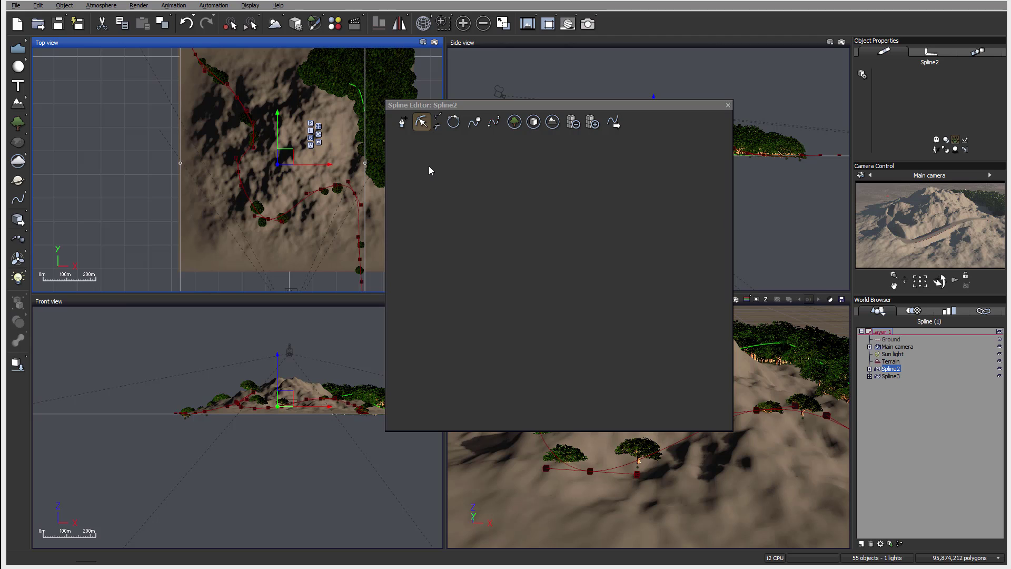
pyautogui.click(729, 103)
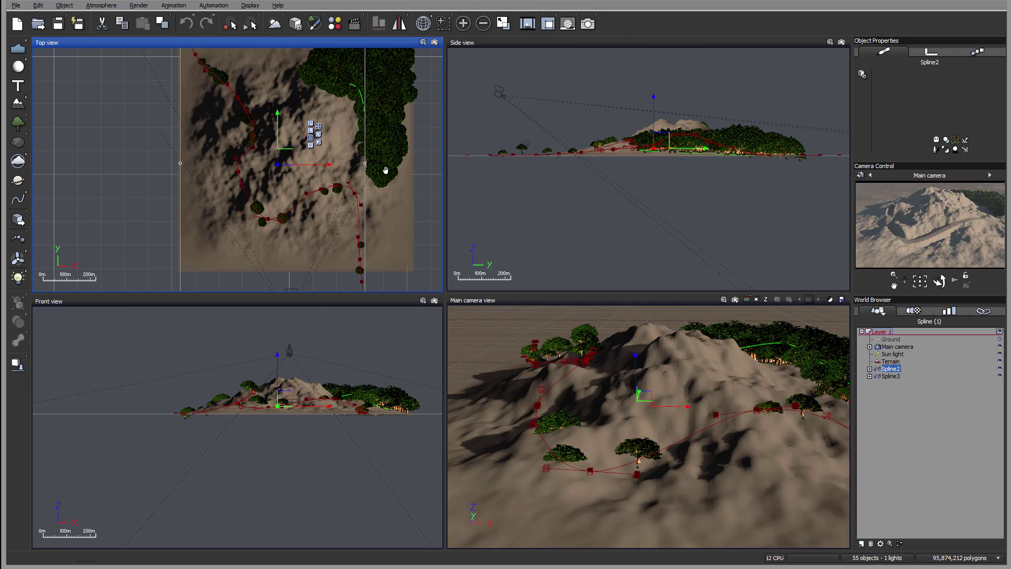
pyautogui.moveTo(385, 172); pyautogui.dragTo(102, 176, button='right')
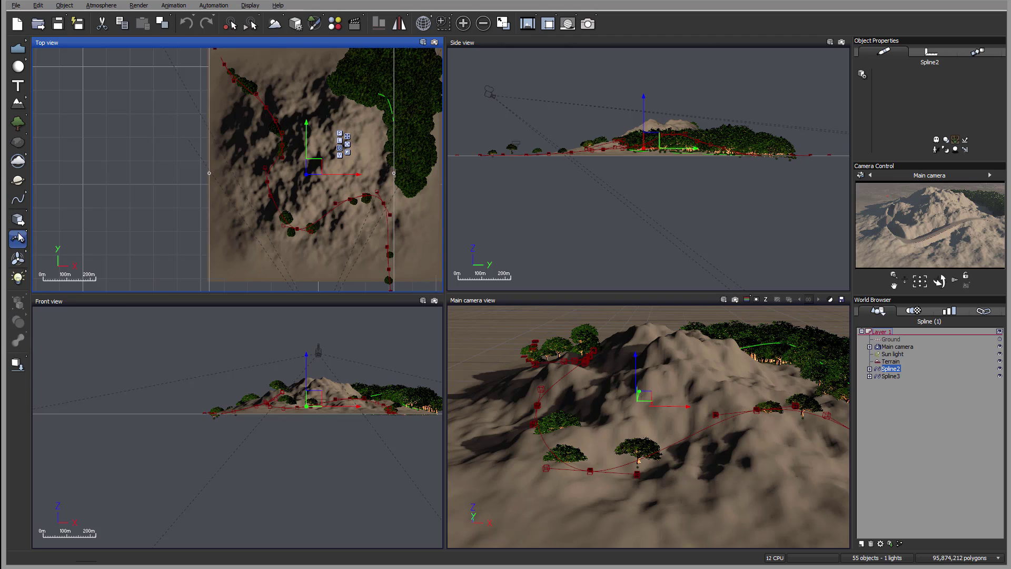
pyautogui.moveTo(359, 99); pyautogui.dragTo(308, 118, button='right')
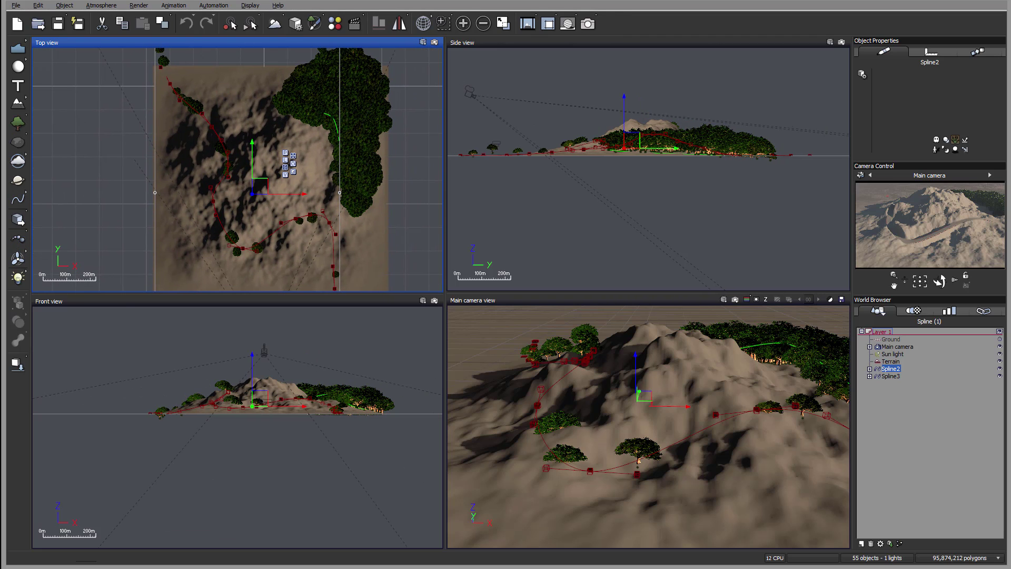